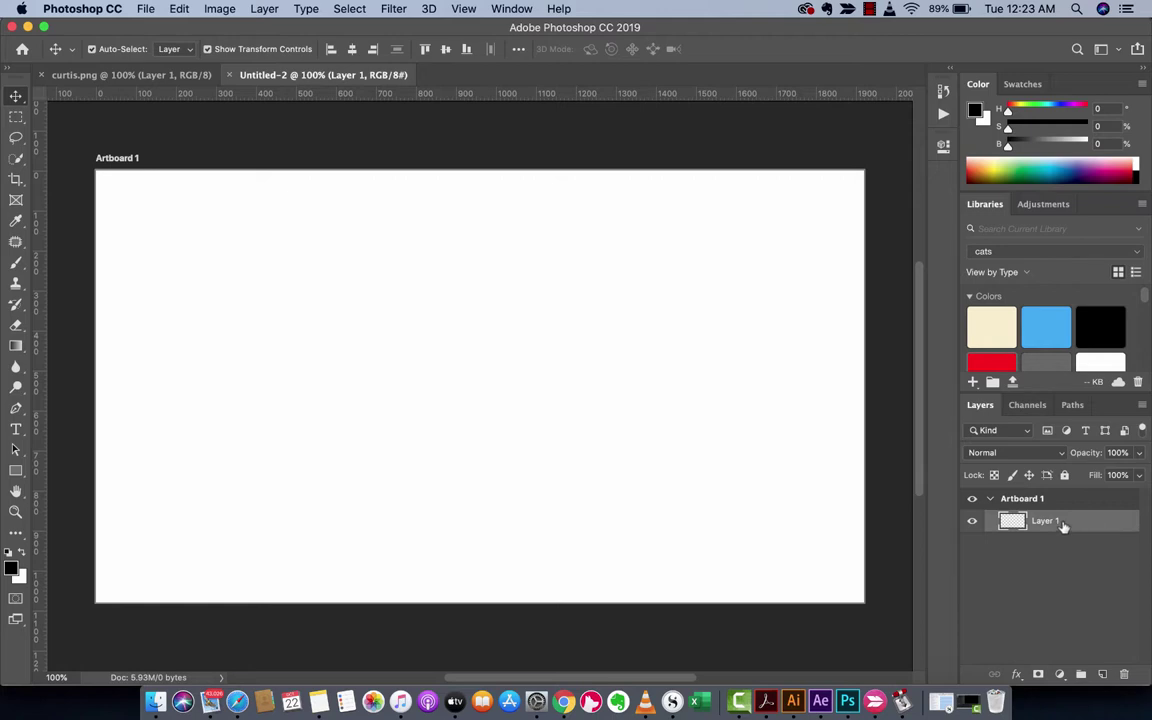
- Create a new Web Large 1920 × 1080 px document with an artboard
left_click(147, 8)
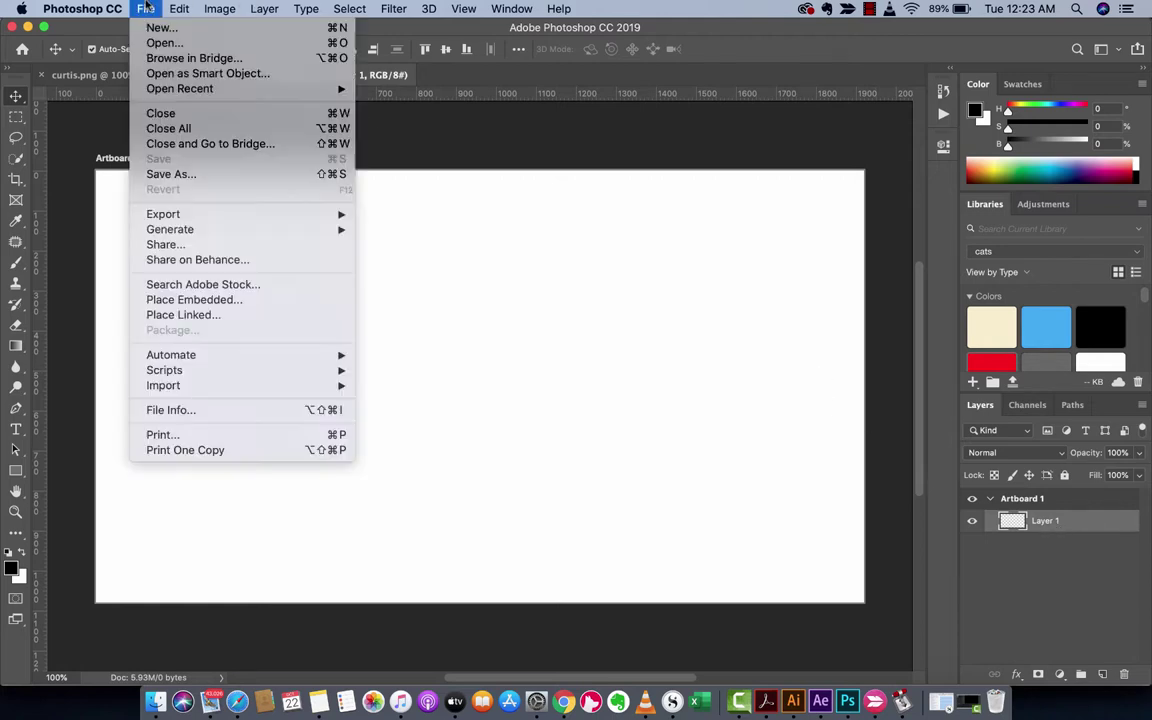
left_click(161, 27)
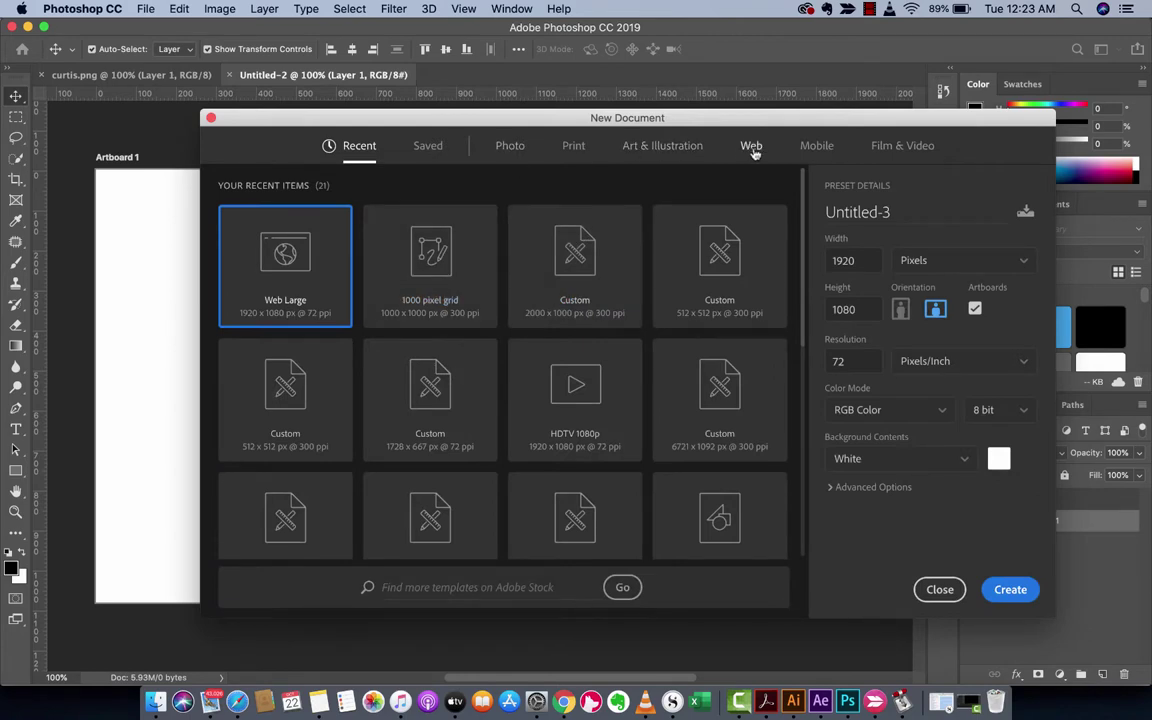
left_click(752, 147)
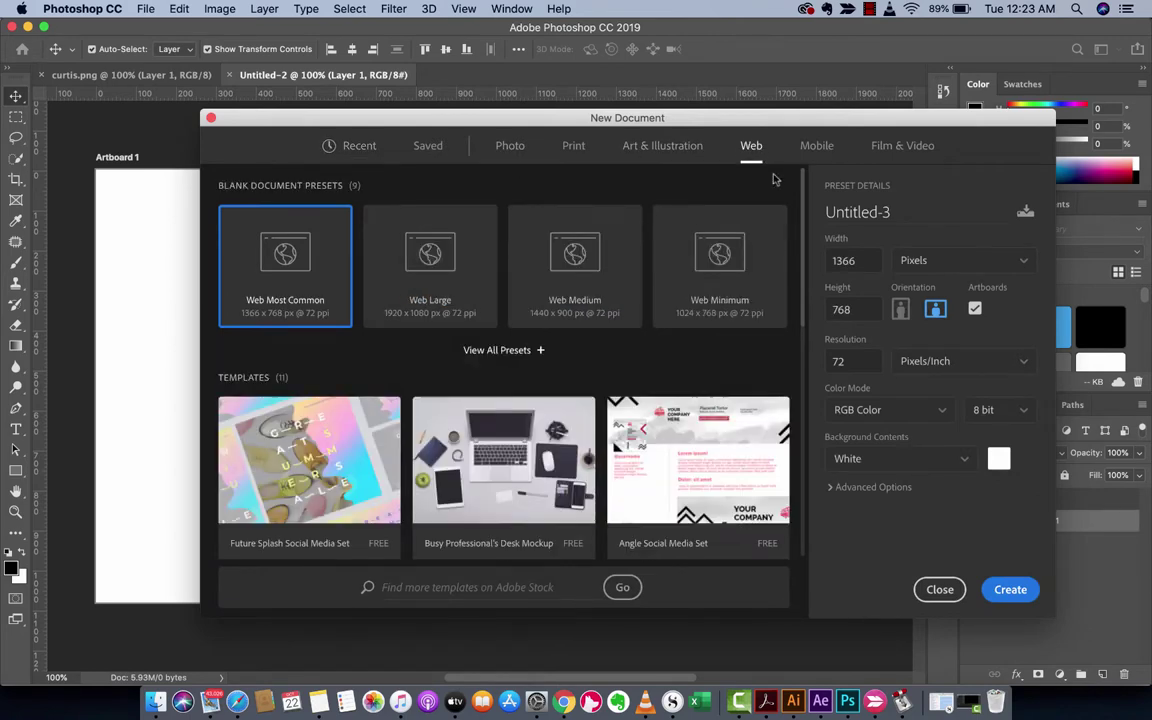
left_click(447, 281)
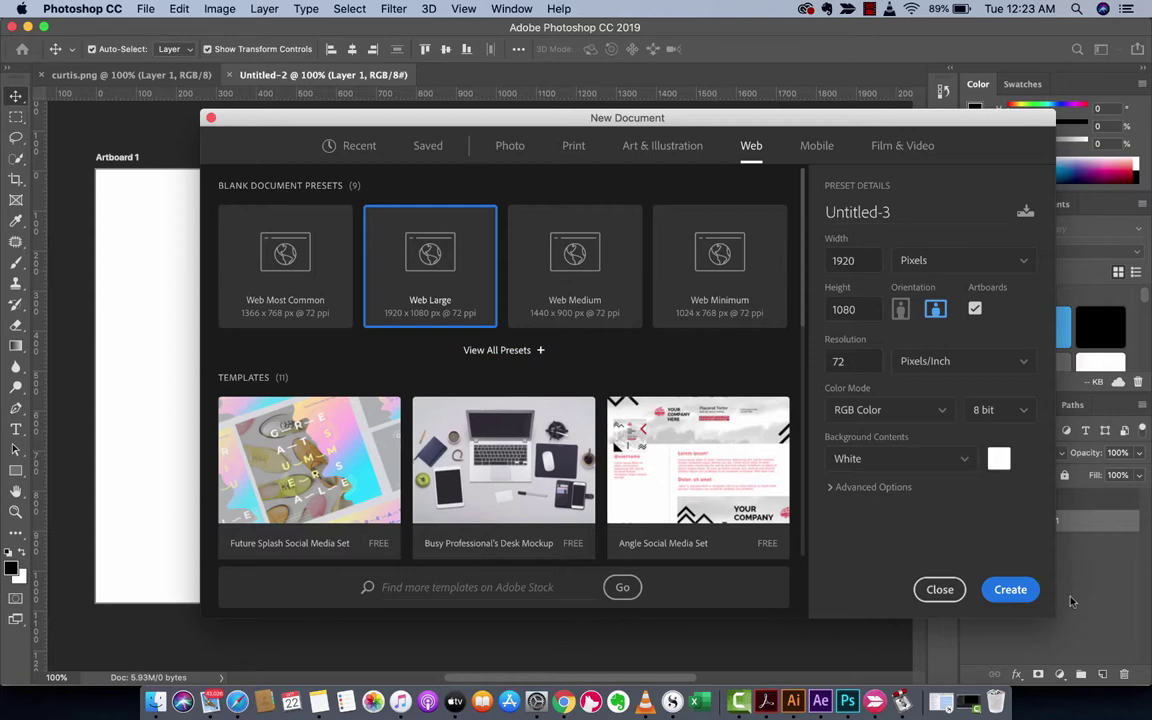
left_click(1012, 592)
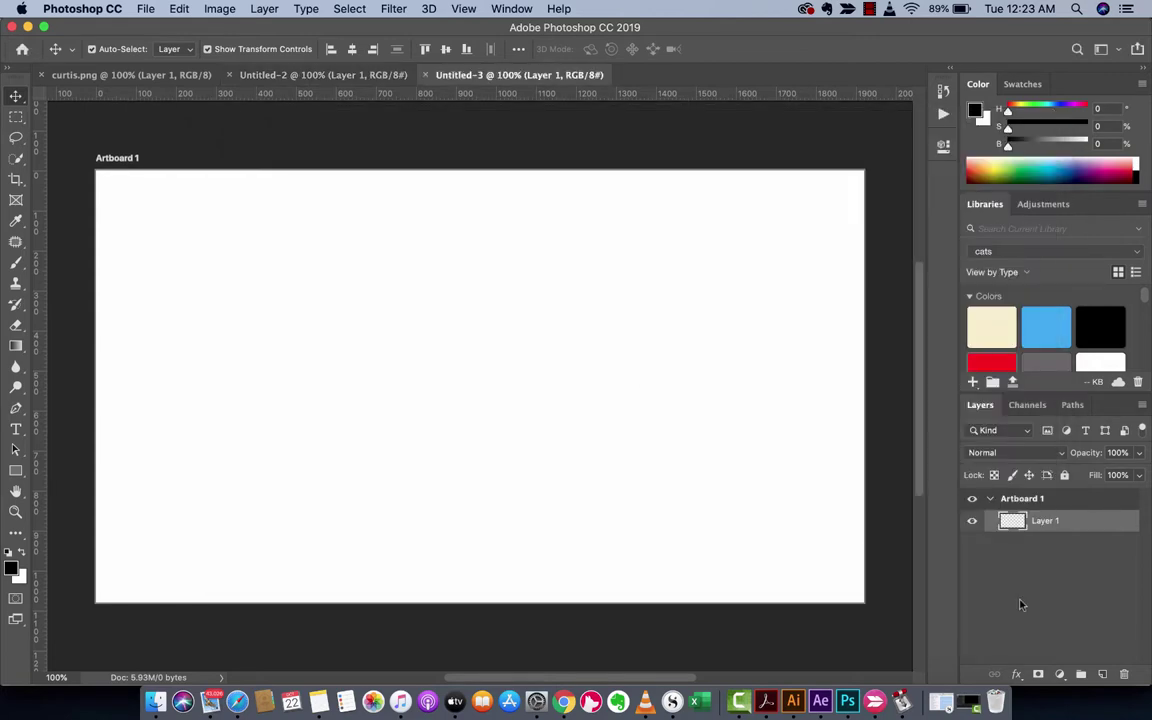
- Draw three placeholder frames across the top of the artboard with the Frame tool
left_click(16, 201)
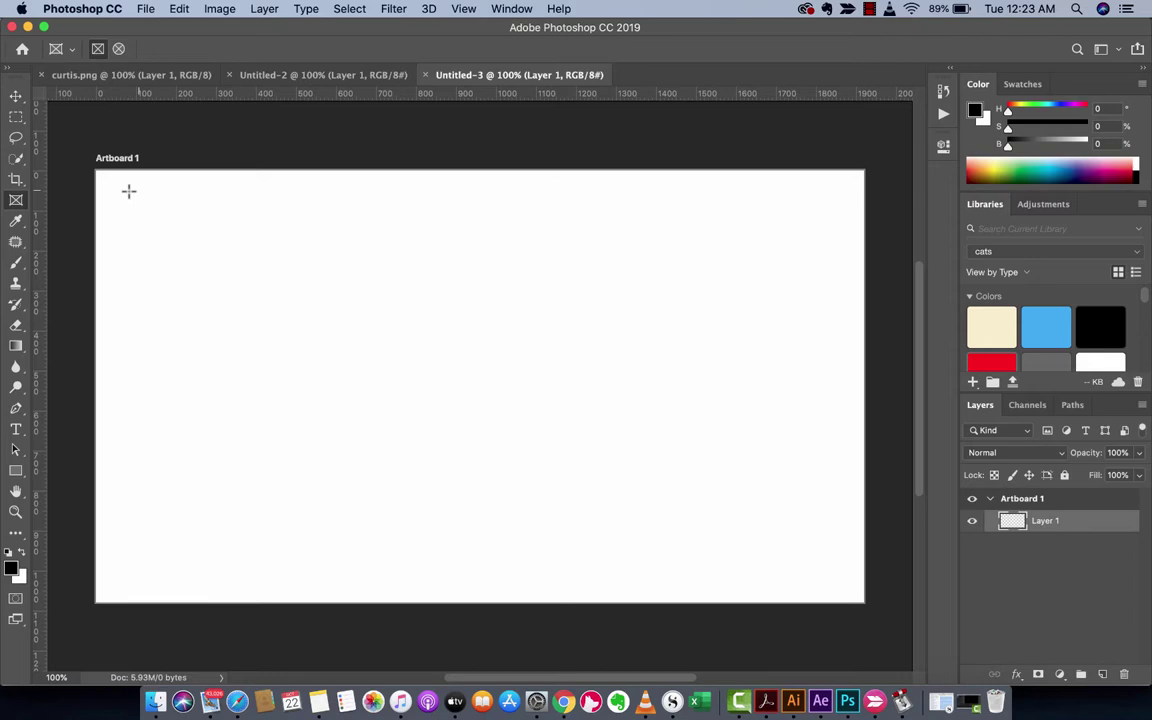
left_click_drag(128, 191, 407, 355)
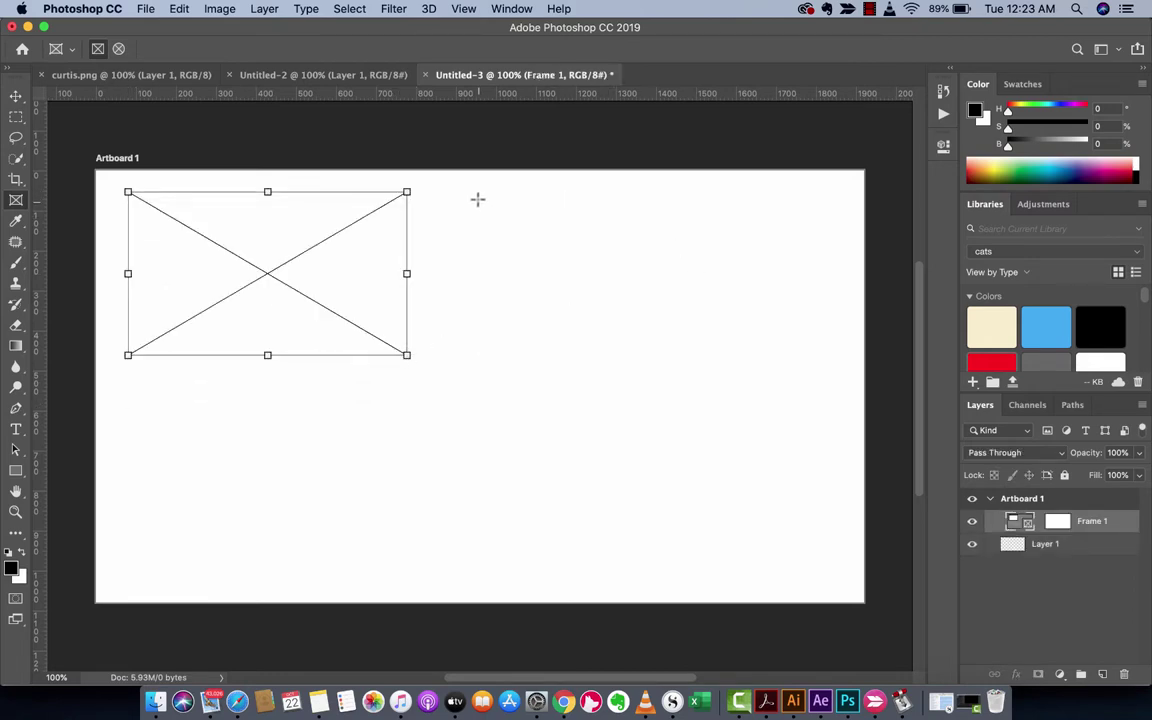
left_click_drag(477, 192, 625, 355)
left_click_drag(725, 191, 854, 355)
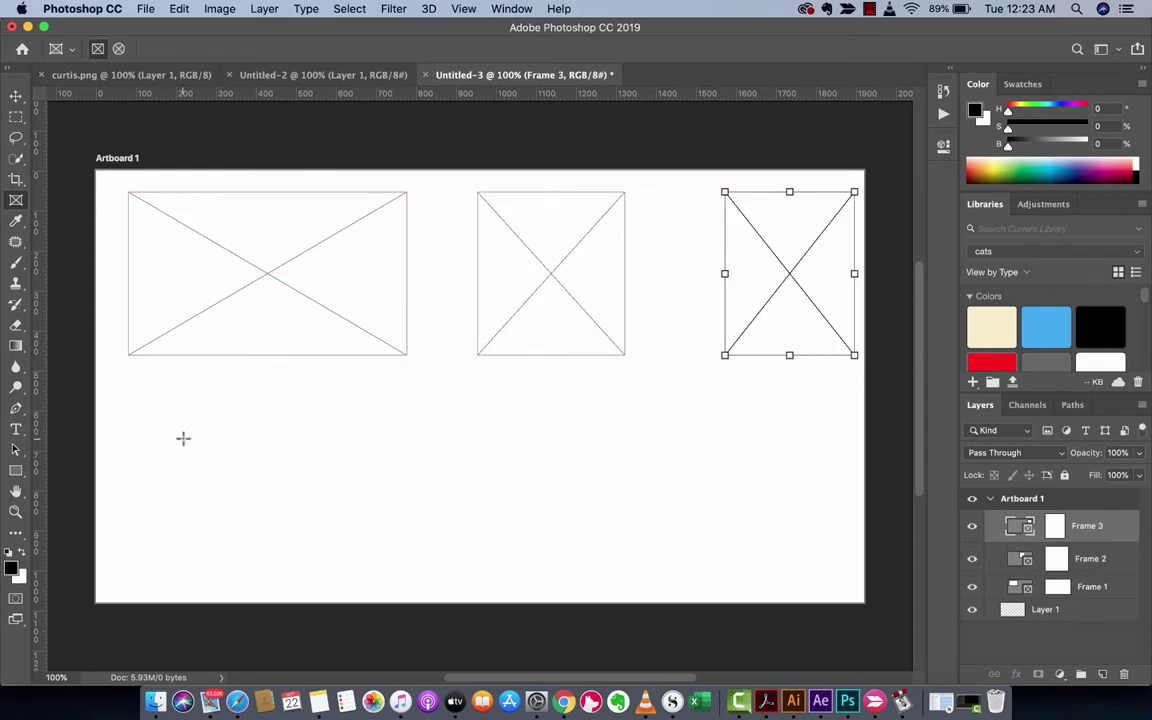
- Add a wide banner frame below the top row and shift it slightly right
left_click_drag(183, 438, 760, 574)
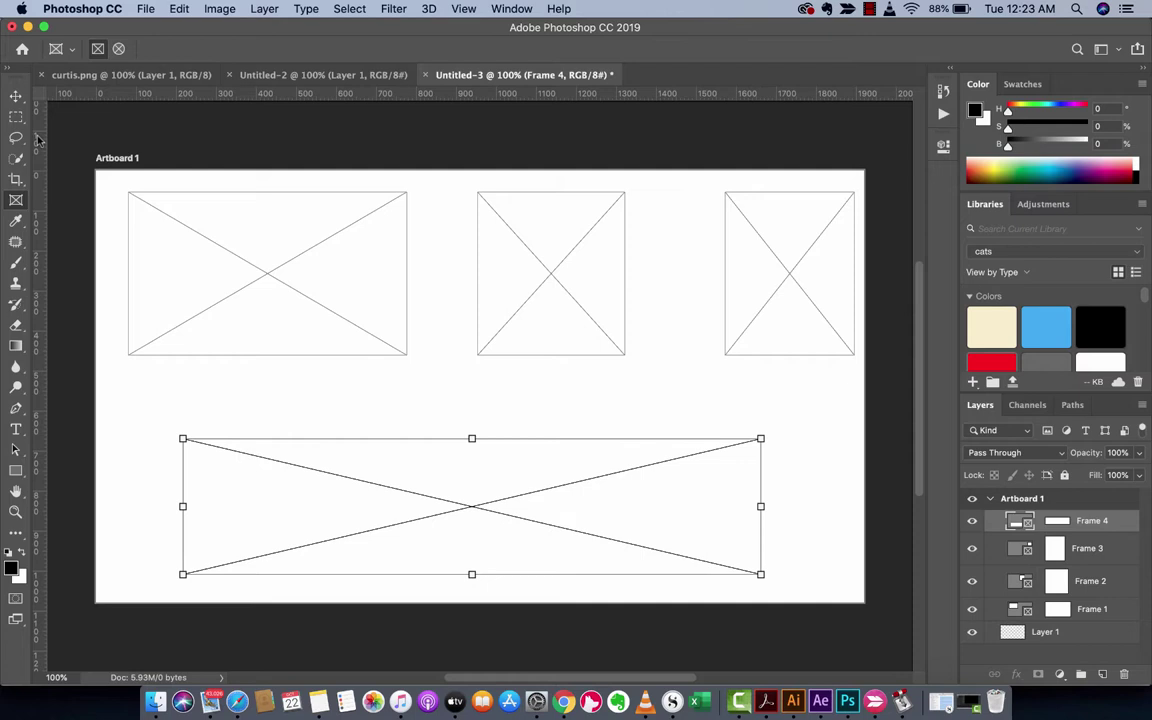
key("v")
left_click_drag(455, 471, 478, 469)
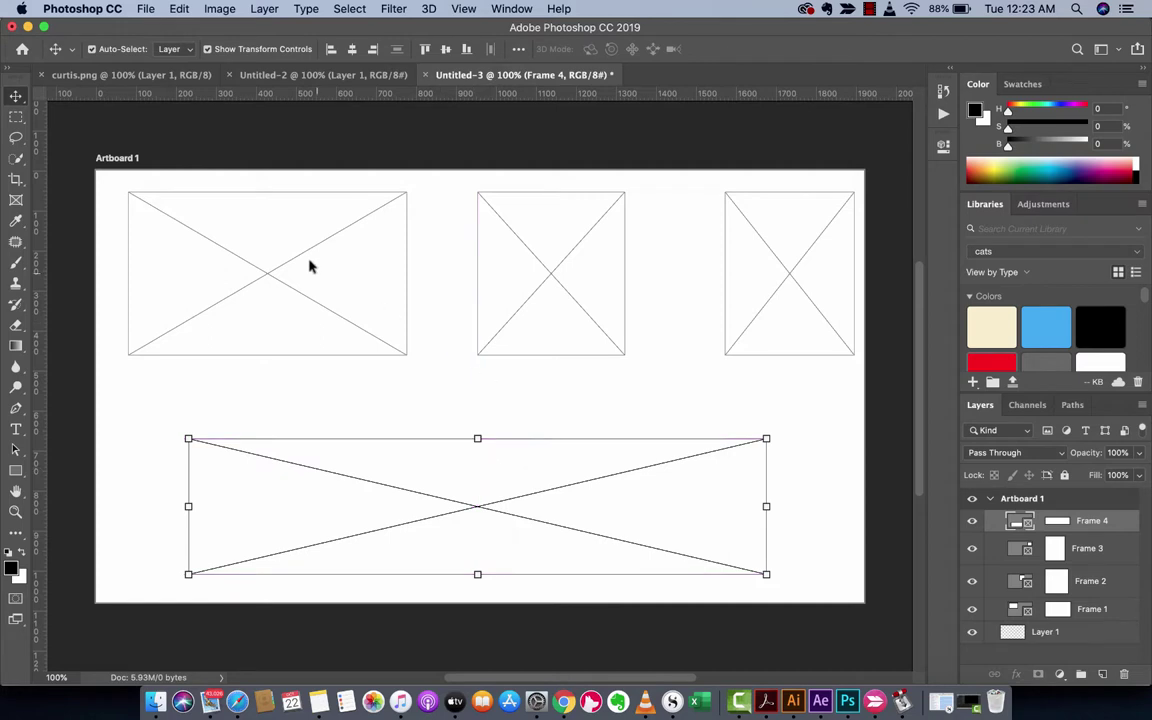
- Nudge the top-row frames a few pixels to even their spacing, leaving Frame 1 selected
left_click_drag(320, 264, 323, 268)
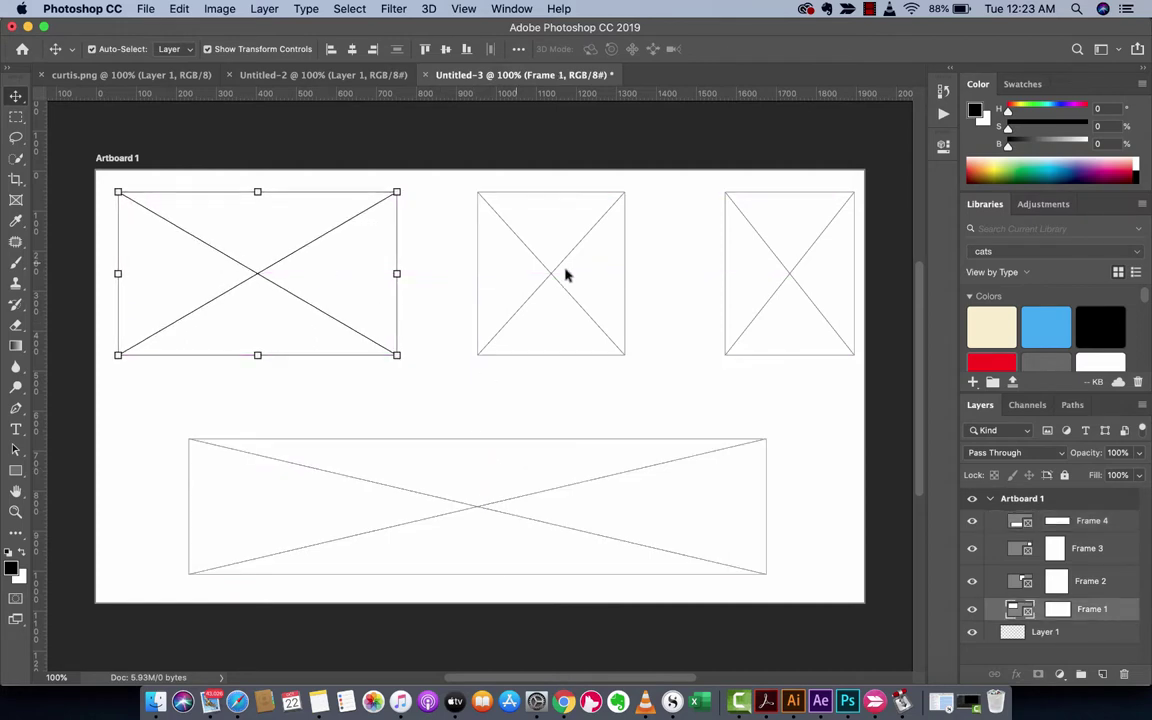
mouse_move(555, 270)
left_mouse_down()
mouse_move(542, 270)
mouse_move(555, 274)
left_mouse_up()
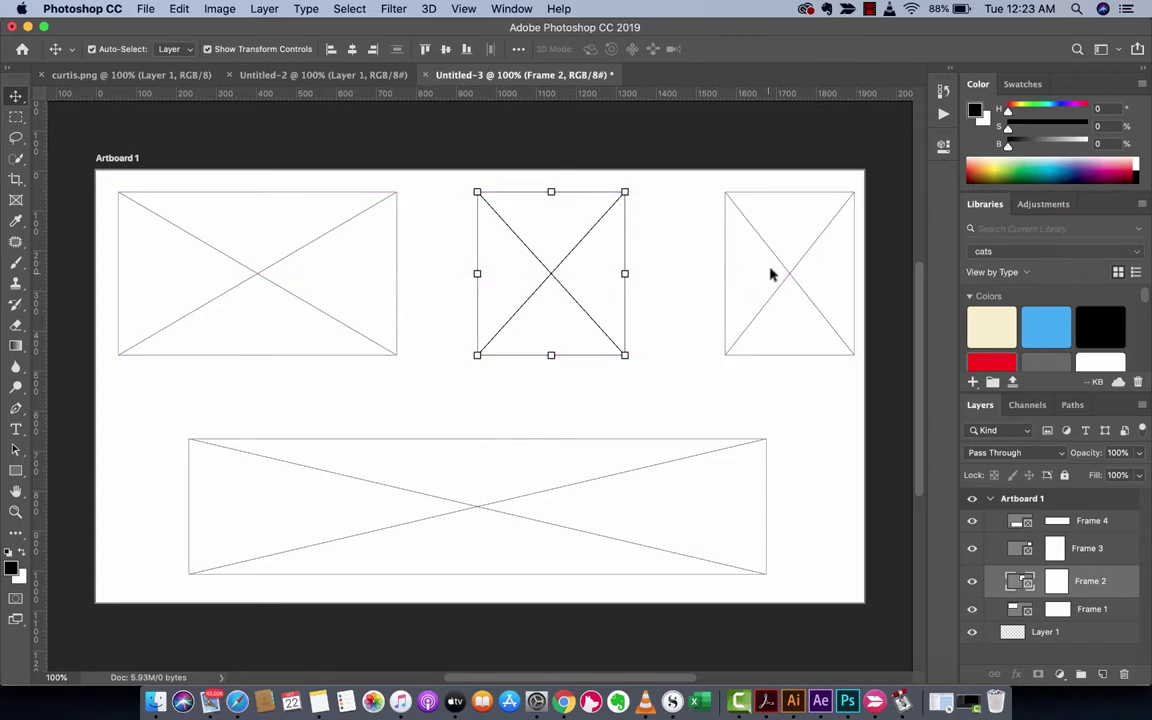
left_click_drag(769, 270, 764, 271)
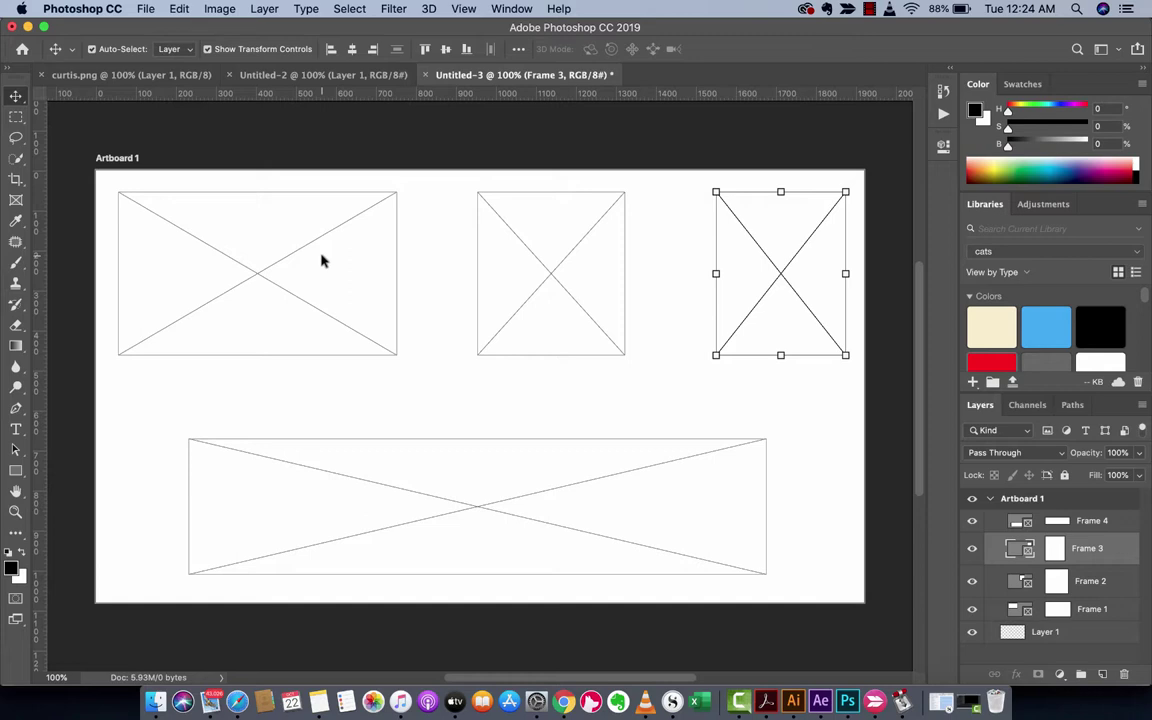
left_click(442, 481)
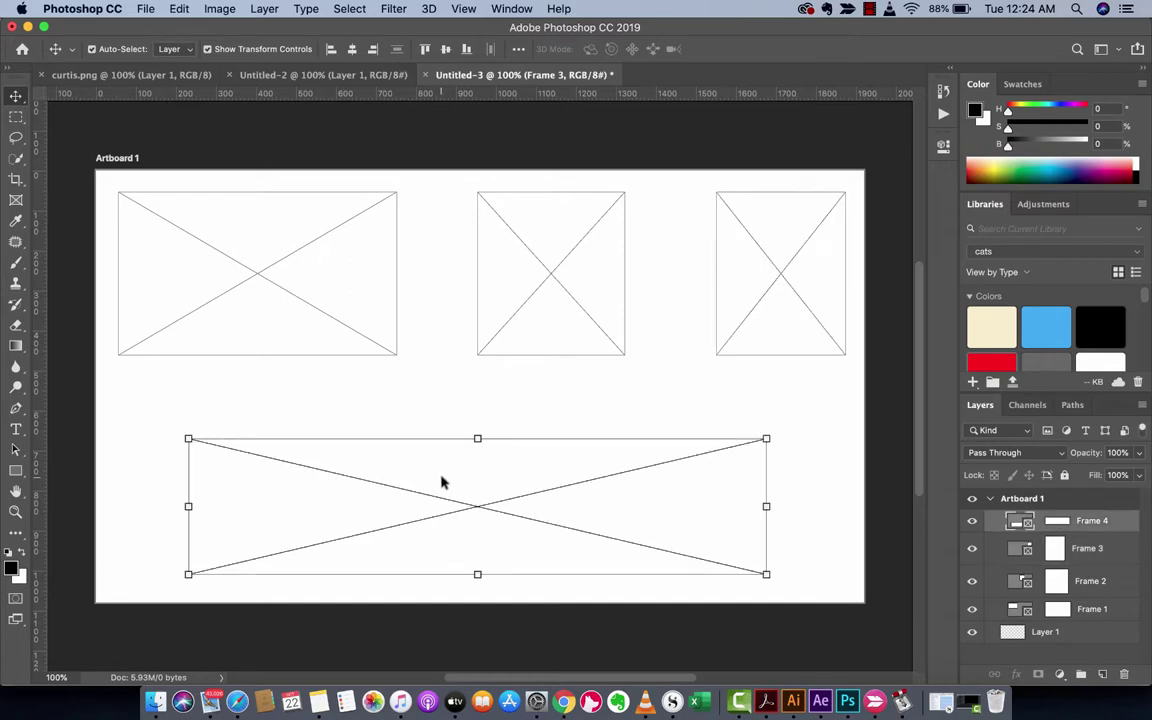
left_click(343, 291)
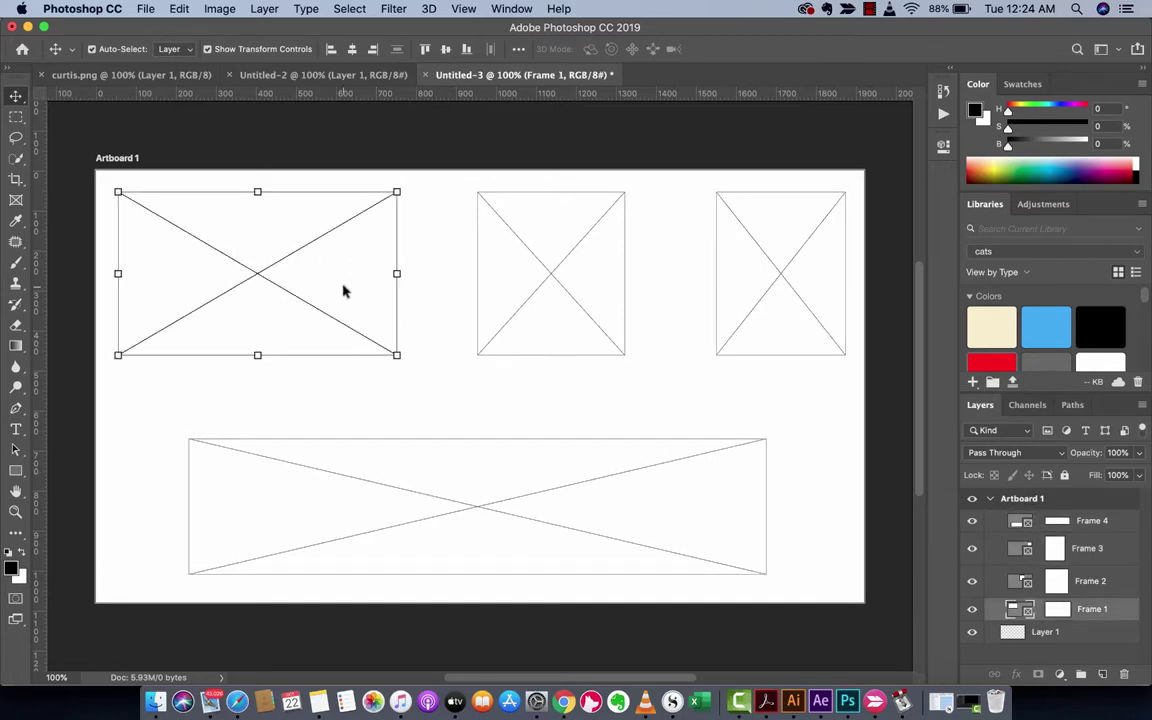
- Drop the 3.jpg stage photo into the top-left frame and scale it to 132%
left_click(157, 703)
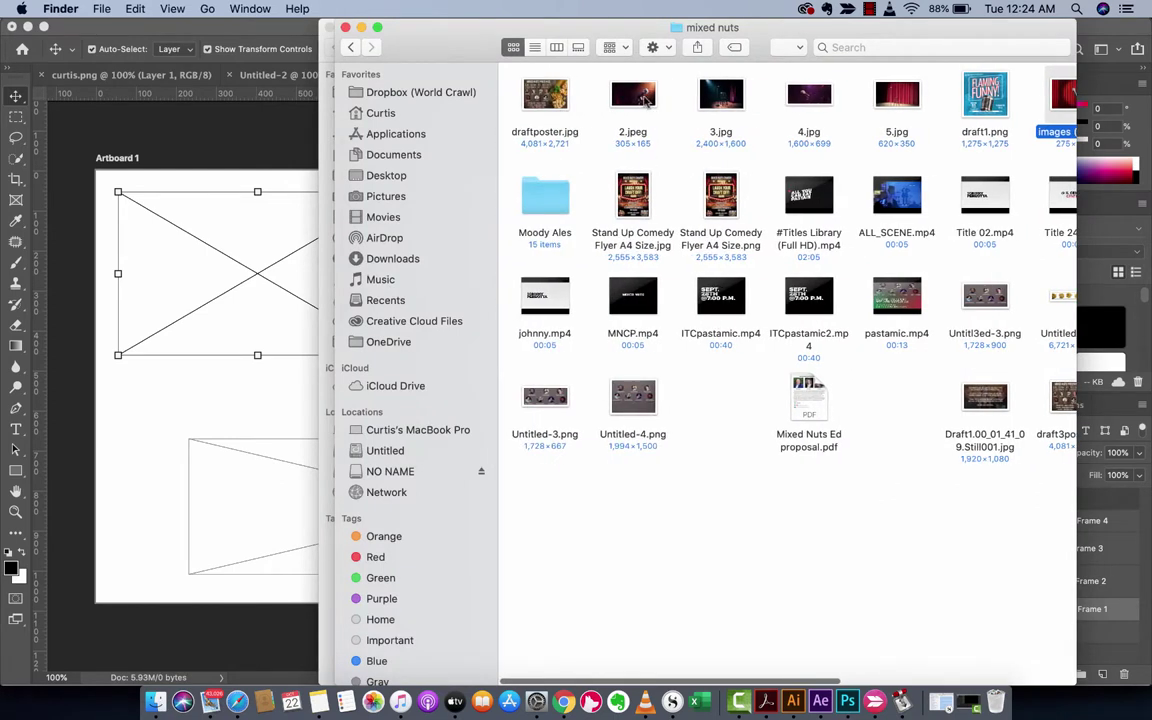
left_click(647, 101)
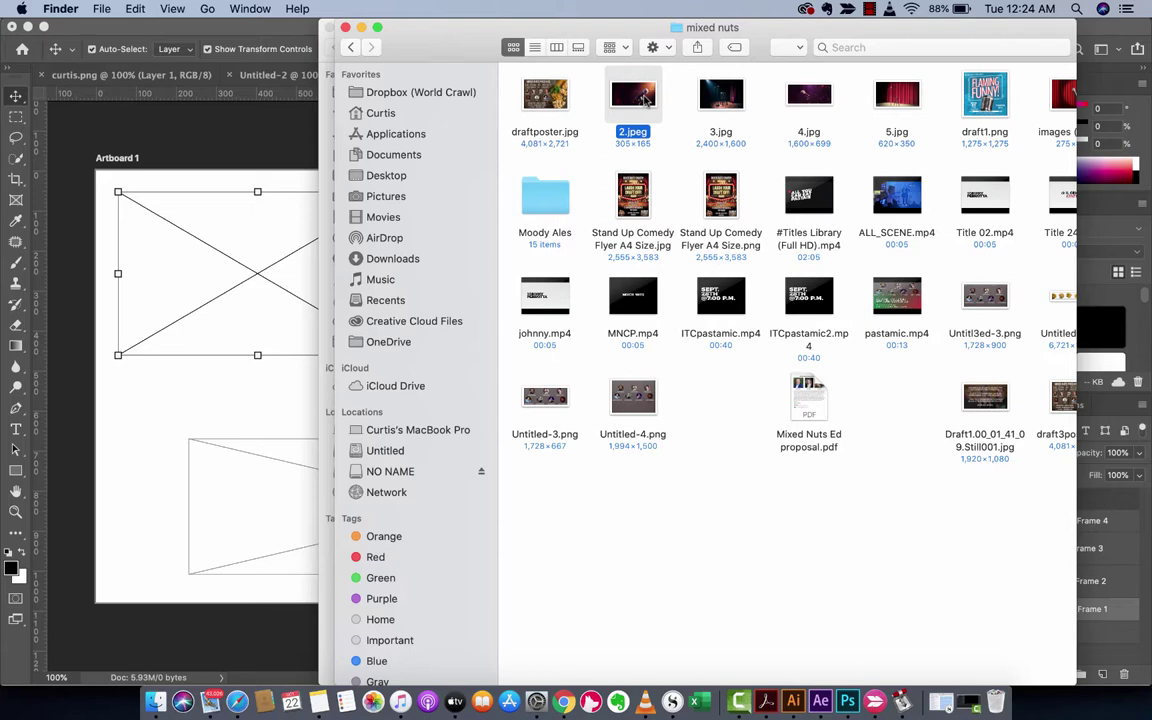
mouse_move(655, 124)
left_mouse_down()
mouse_move(645, 150)
mouse_move(655, 131)
left_mouse_up()
left_click(724, 100)
left_click_drag(728, 103, 265, 269)
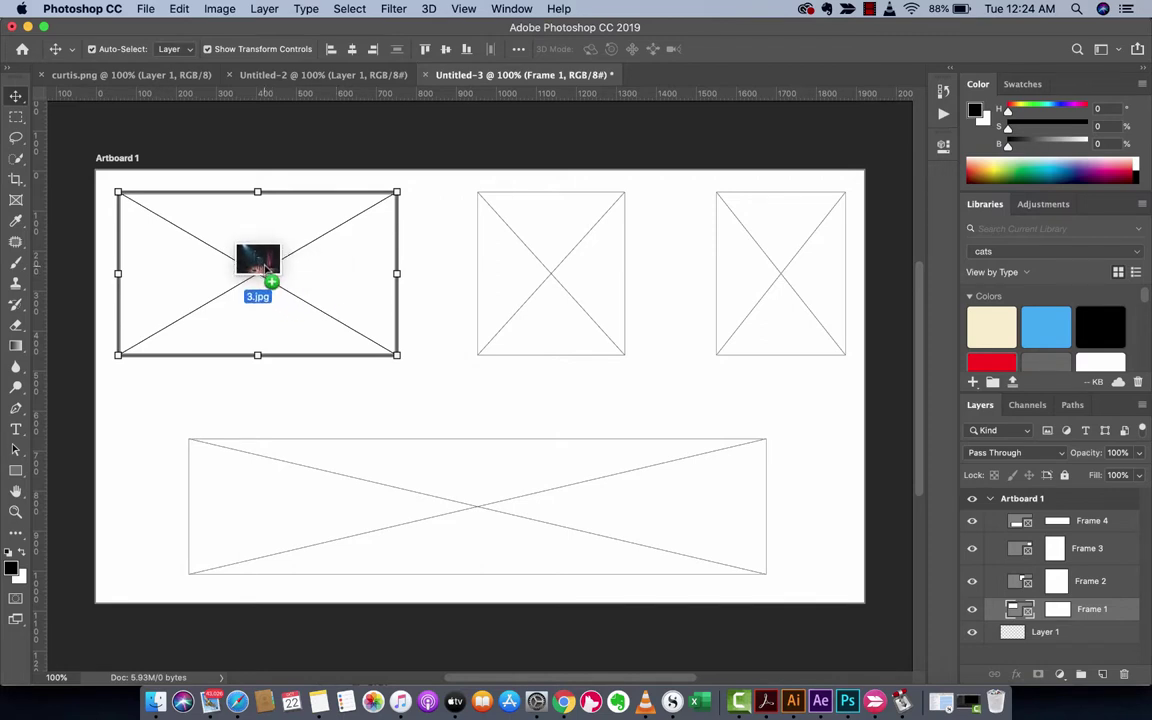
left_click_drag(265, 269, 265, 264)
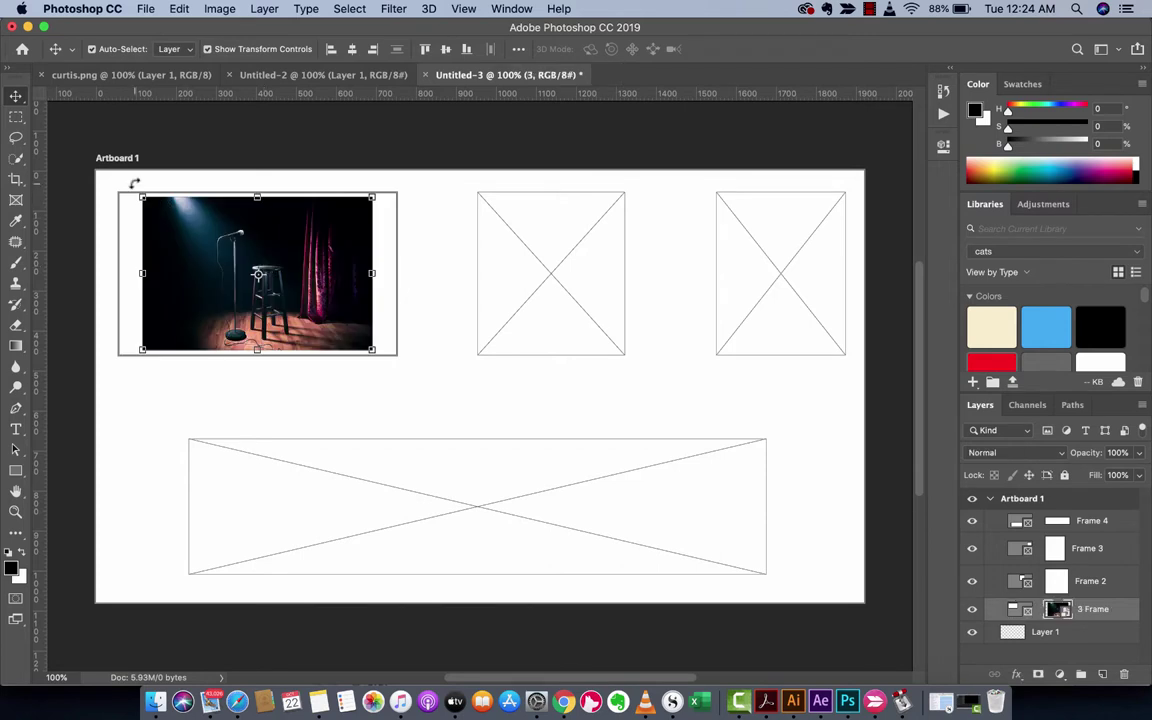
left_click_drag(142, 196, 105, 172)
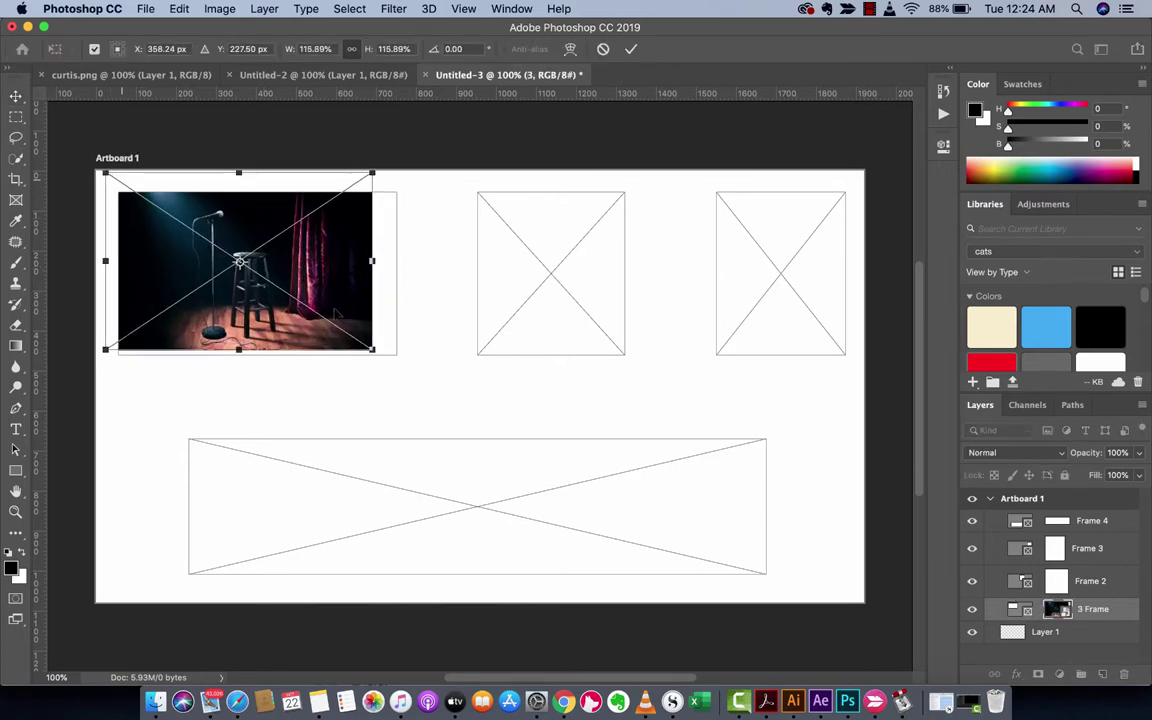
left_click_drag(374, 347, 414, 372)
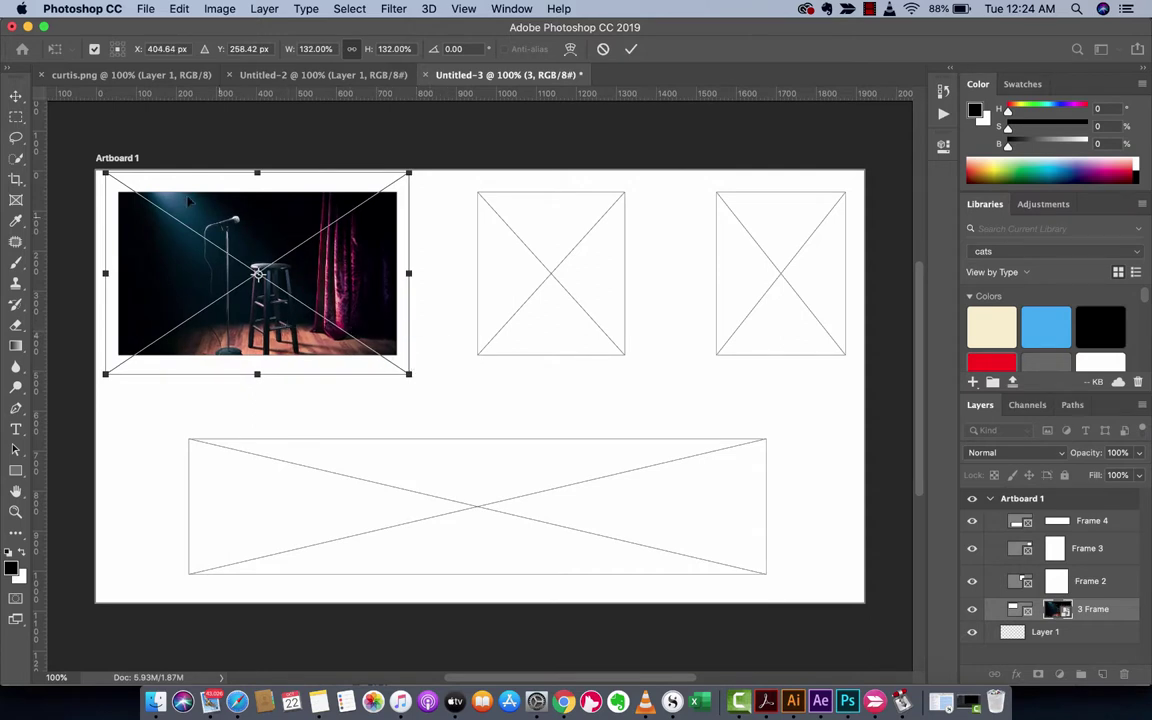
key("Return")
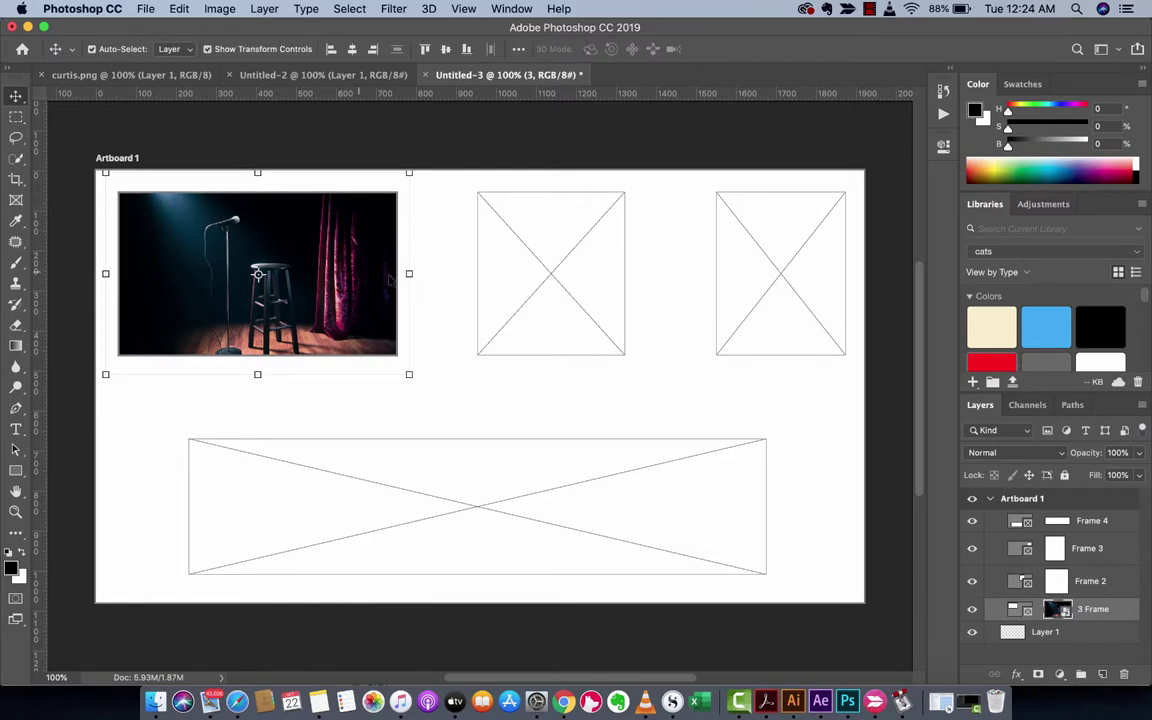
- Place the 4.jpg microphone photo into the middle frame
left_click(540, 256)
left_click(155, 701)
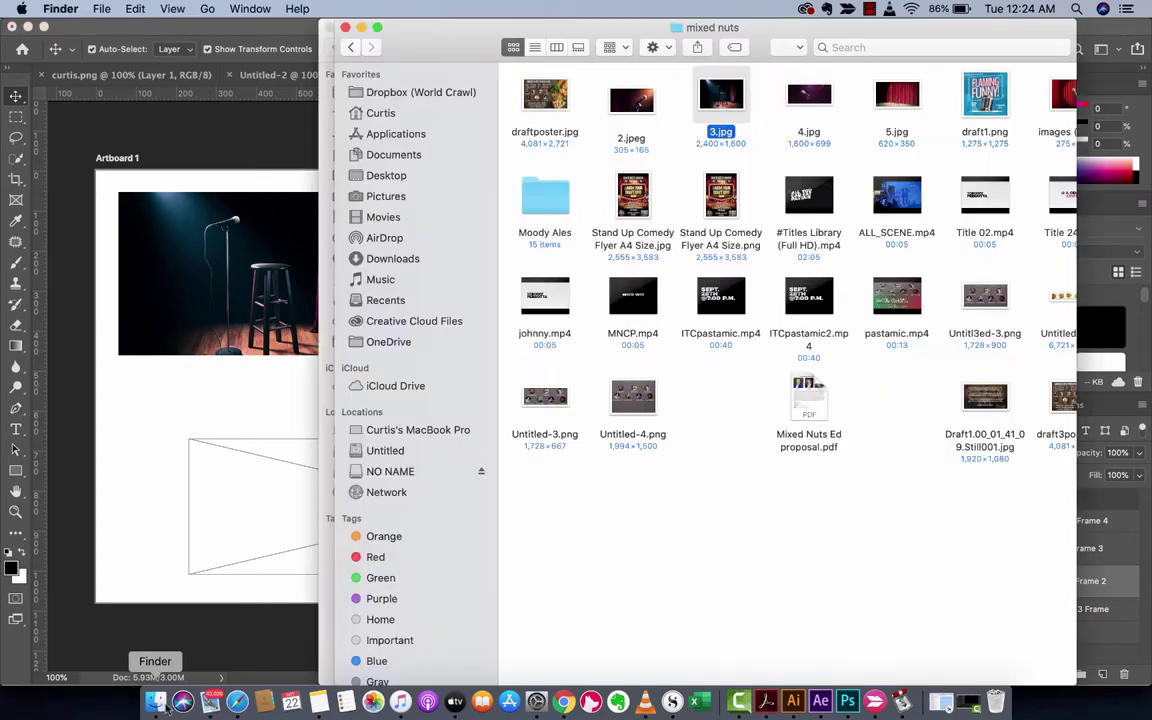
scroll(838, 243, "right", 1)
scroll(838, 243, "right", 1)
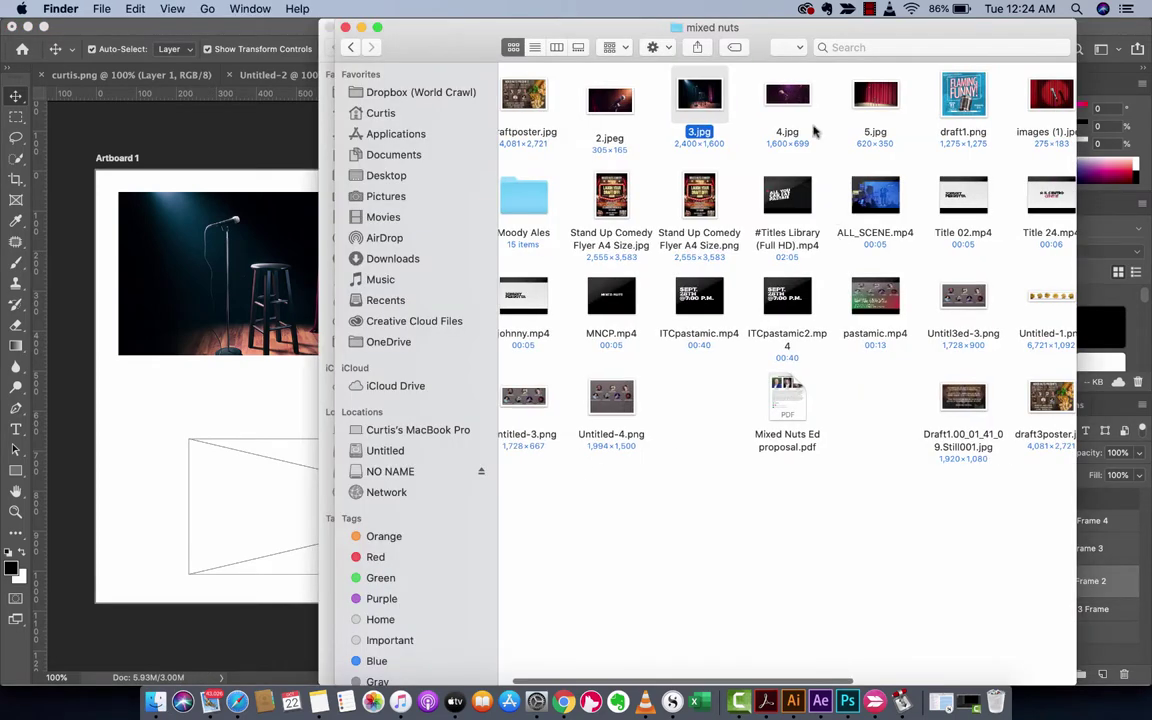
left_click(778, 96)
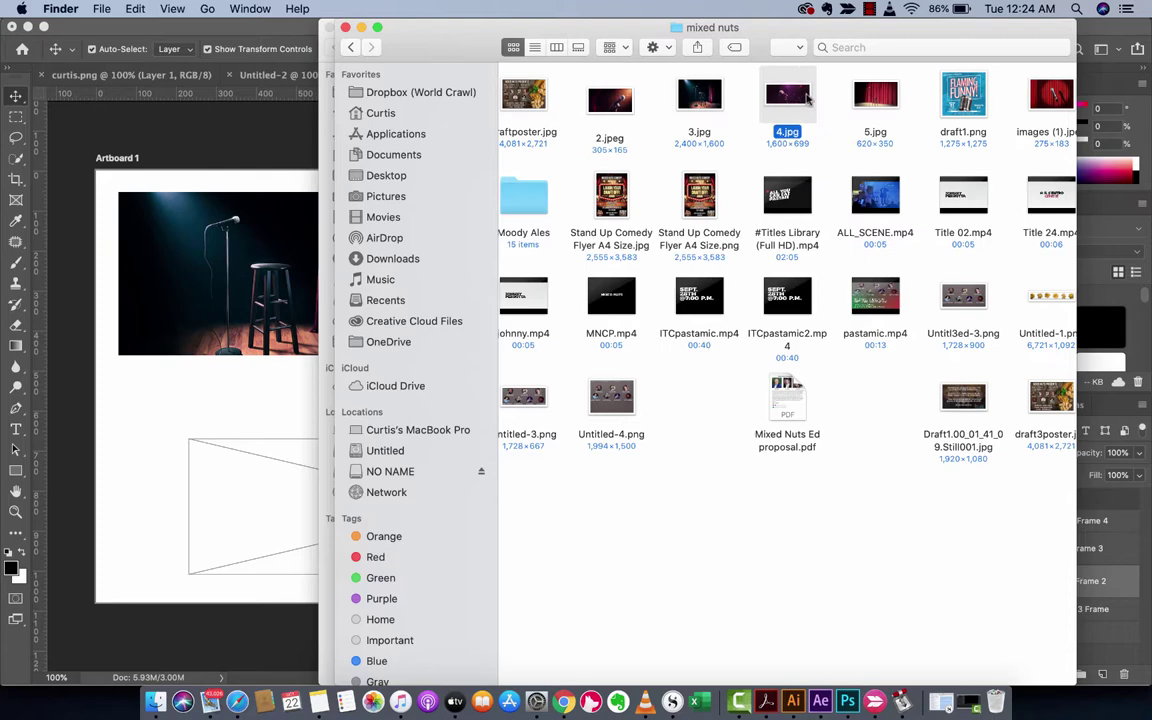
left_click_drag(785, 97, 553, 257)
key("super+Tab")
key("super+Tab")
key("super+shift+Tab")
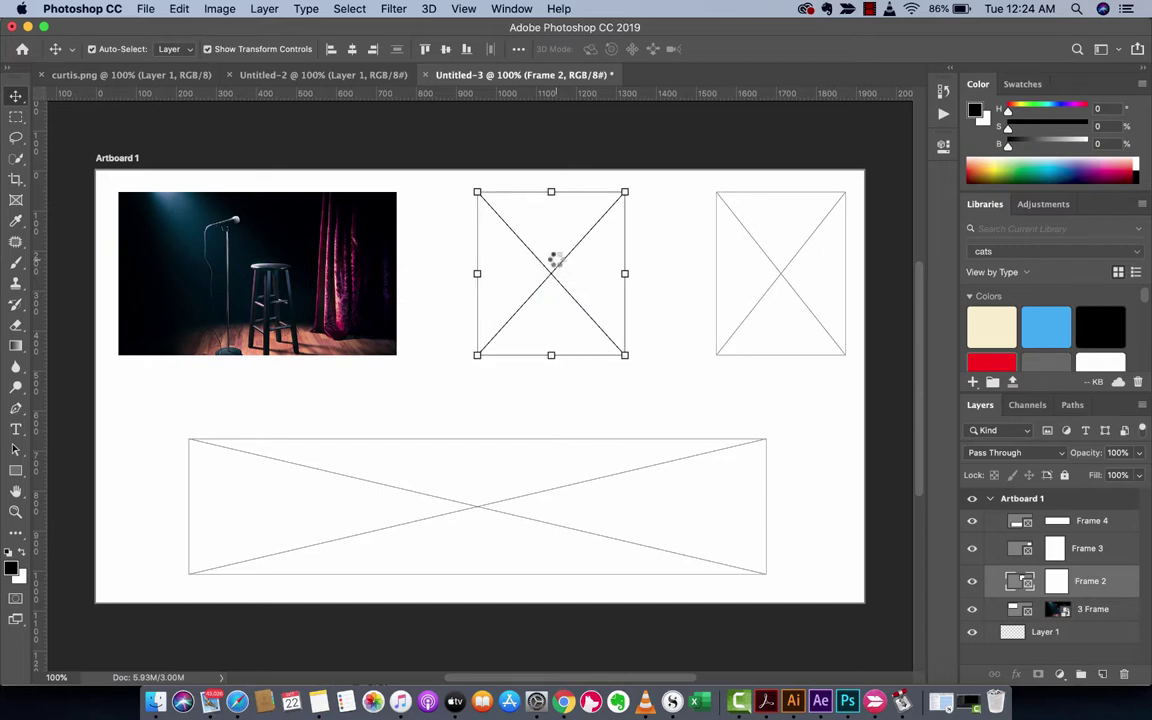
- Enlarge the microphone photo to about 251% and shift it right to cover the frame
left_click_drag(474, 240, 362, 190)
left_click_drag(628, 314, 745, 390)
left_click_drag(556, 250, 581, 248)
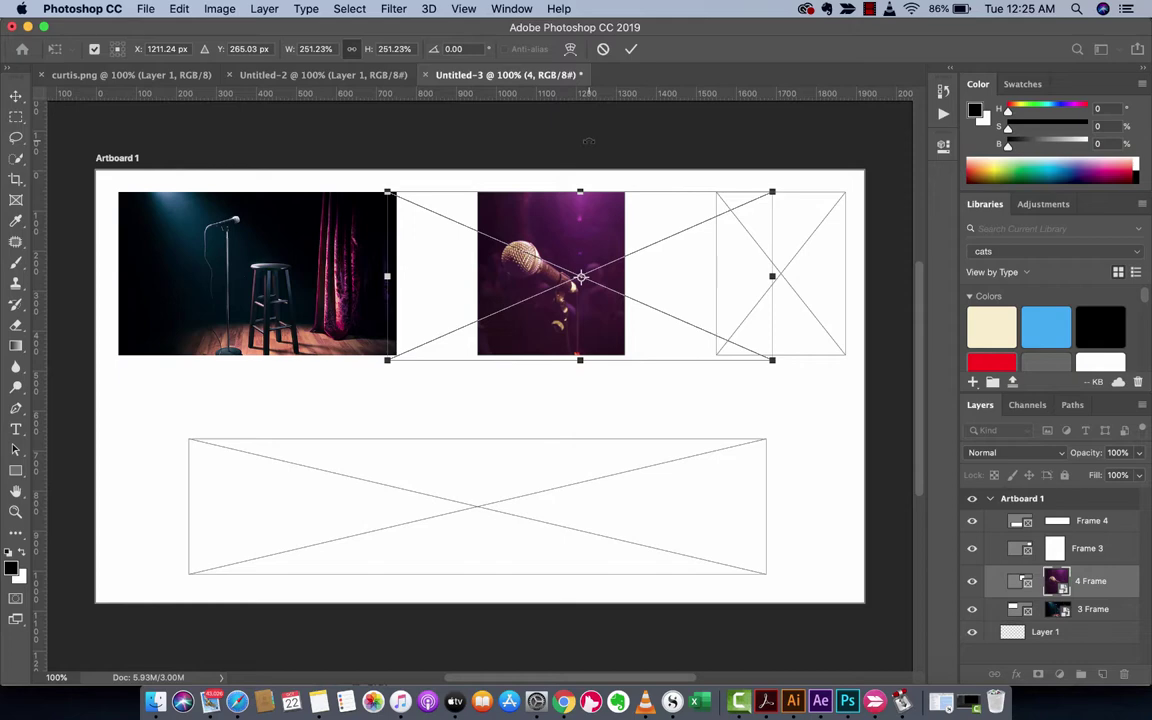
key("Return")
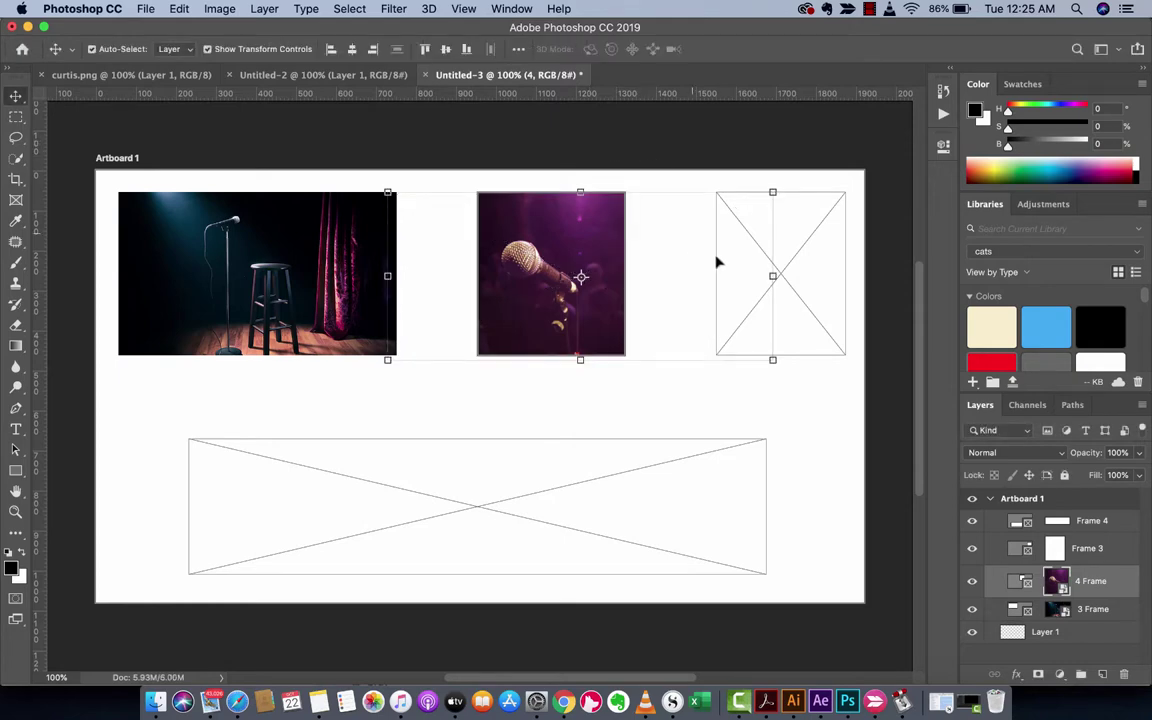
left_click(741, 268)
- Try dropping images (1).jpeg into the right frame, then cancel the placement
left_click(660, 268)
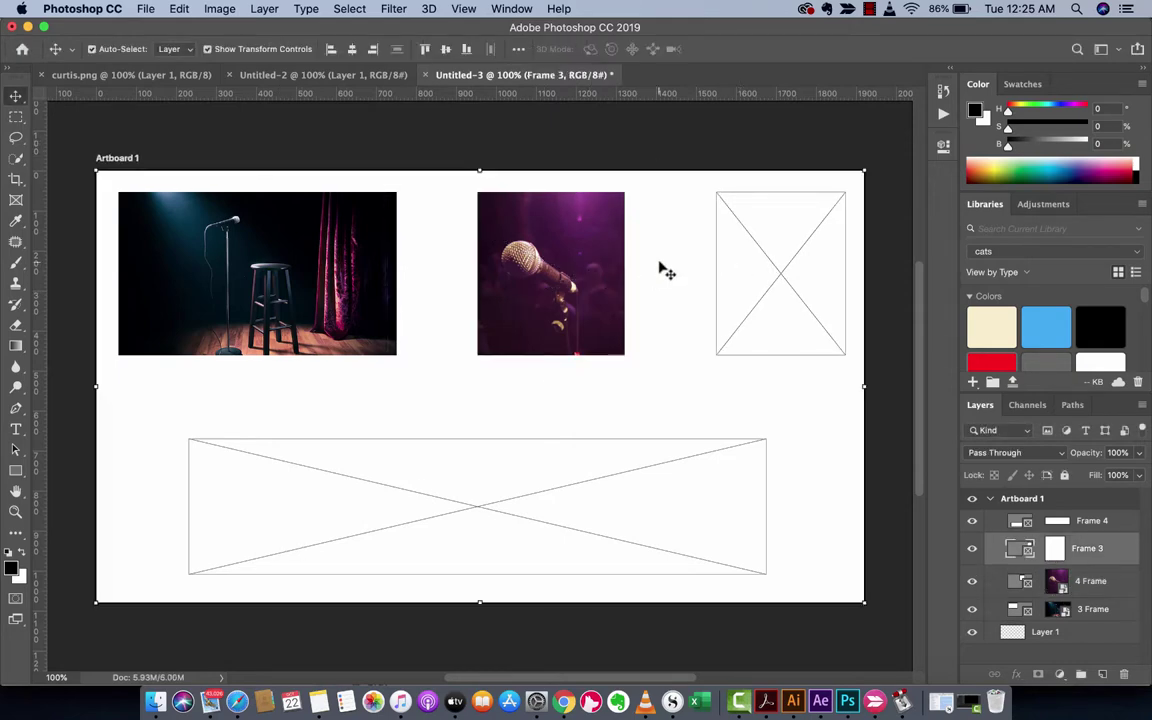
left_click(155, 701)
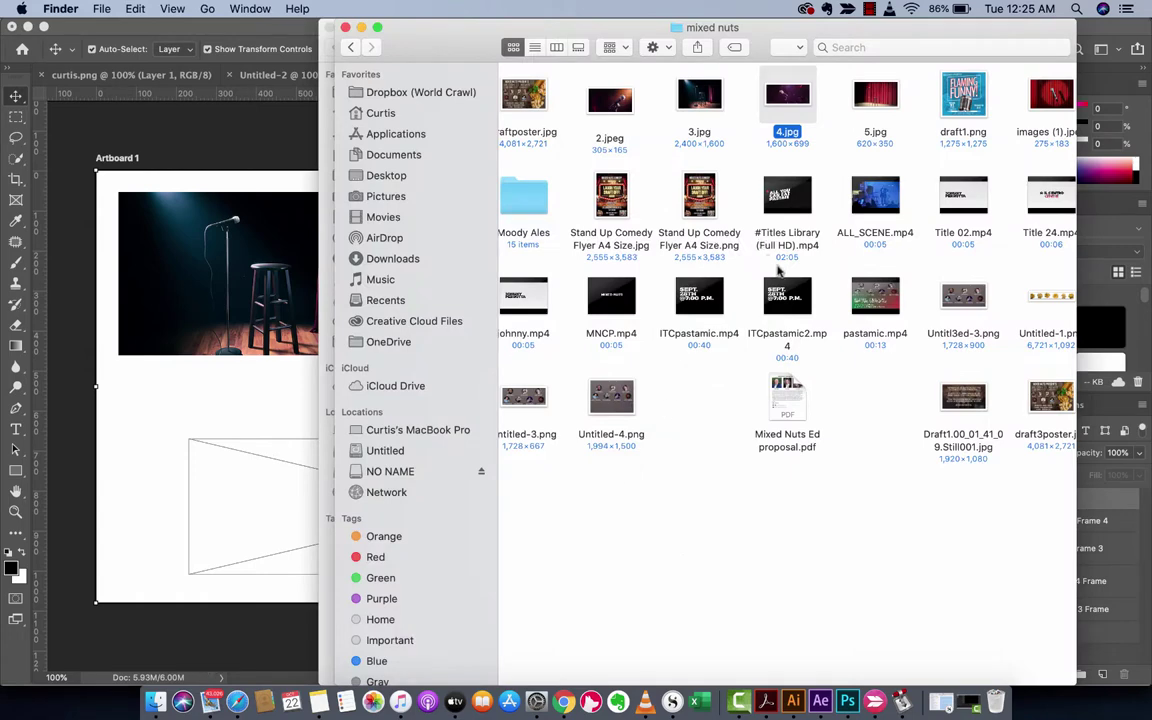
left_click(883, 128)
left_click_drag(1050, 97, 761, 249)
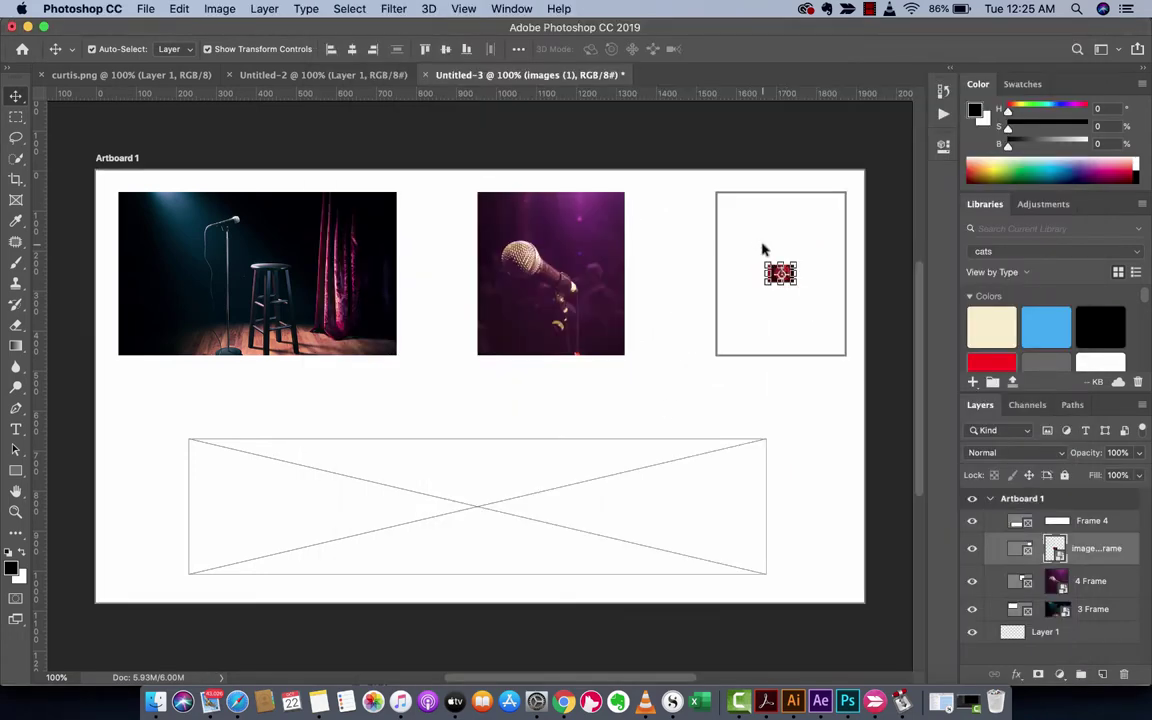
key("Escape")
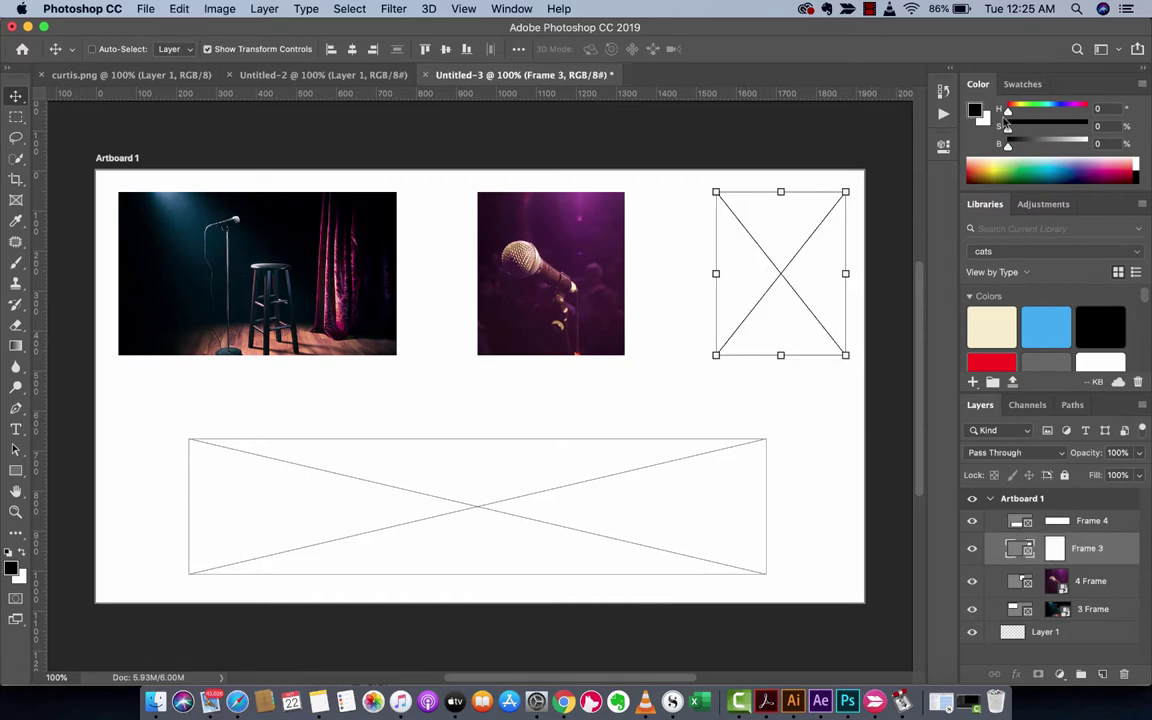
- Place the 5.jpg red-curtain photo in the right frame, scaled to about 512% and nudged right
key("super+Tab")
left_click_drag(875, 100, 631, 189)
left_click_drag(811, 290, 848, 360)
left_click_drag(783, 239, 808, 236)
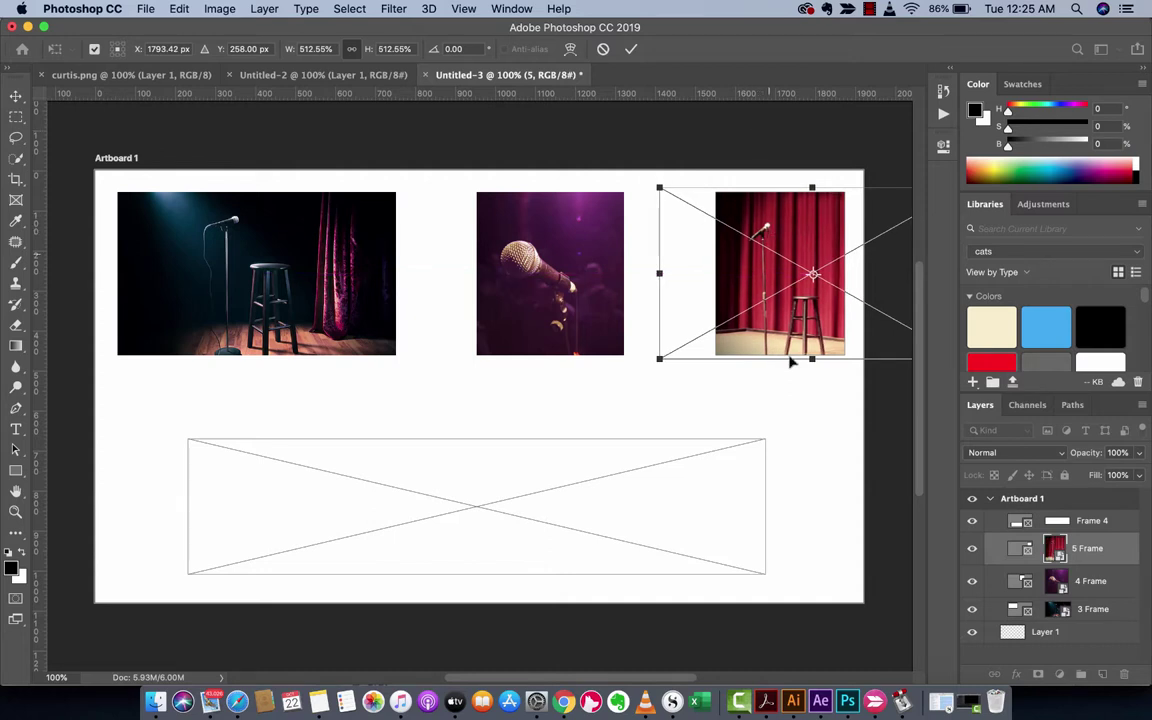
left_click(16, 96)
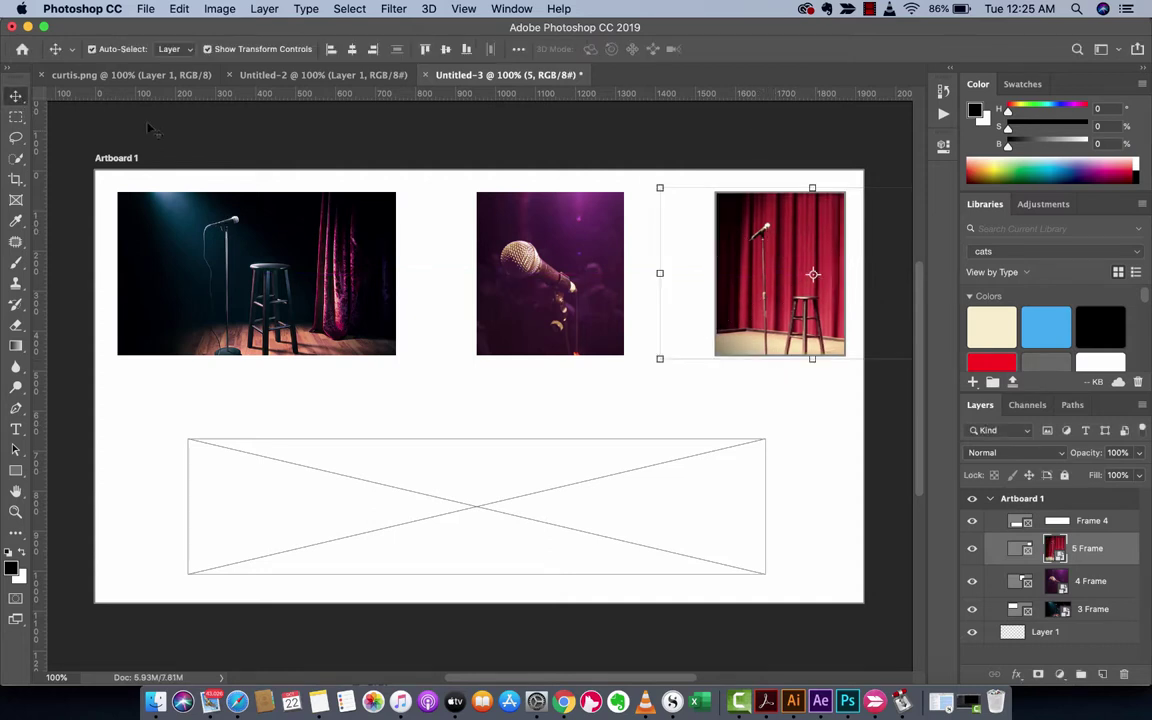
left_click(428, 134)
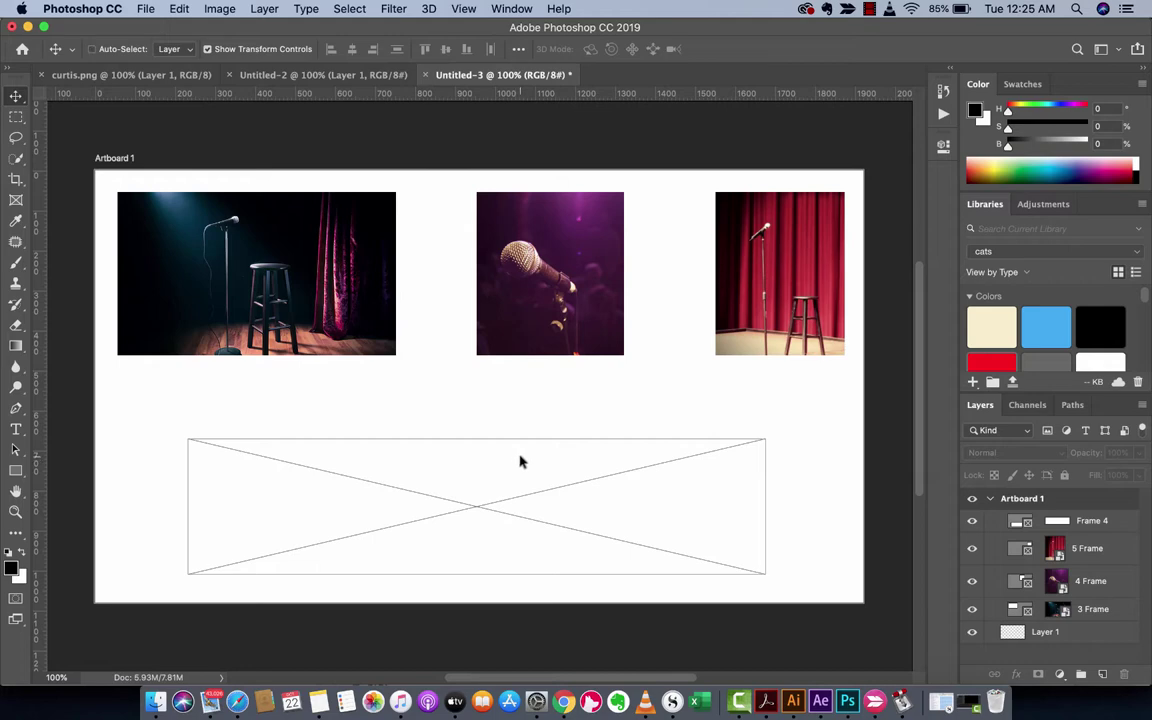
- Drop the Untitl3ed-3.png cast banner into the wide bottom frame and zoom out to see it
key("super+Tab")
scroll(832, 327, "right", 5)
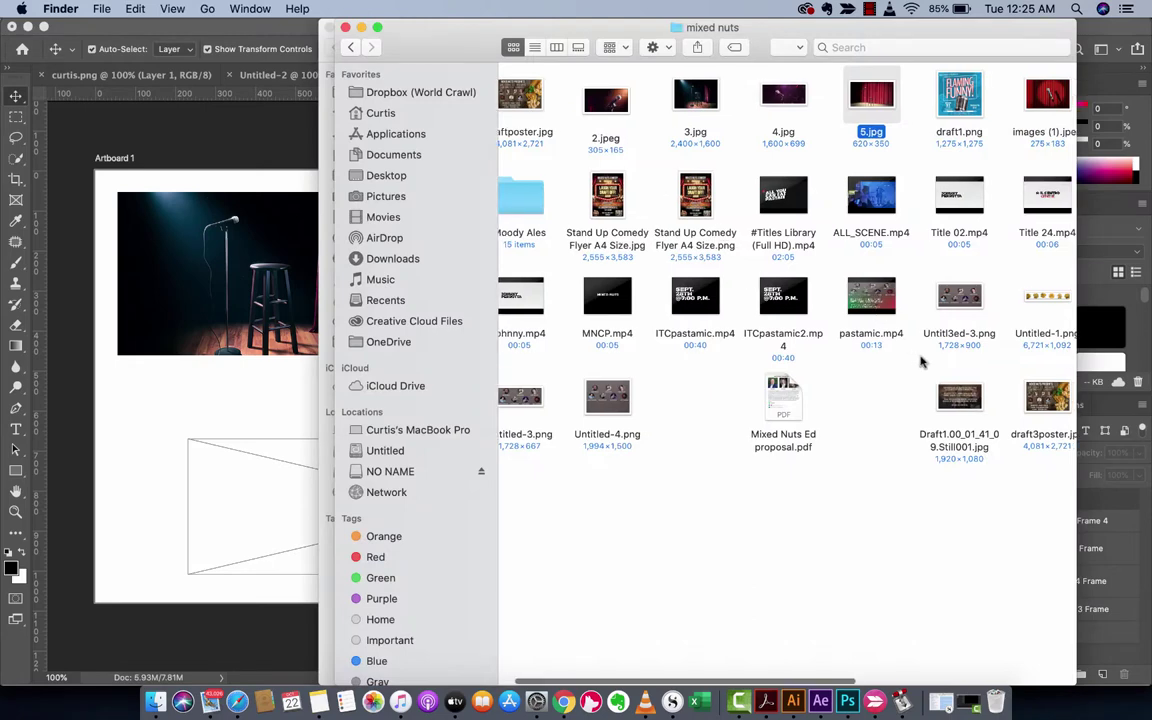
left_click(1000, 402)
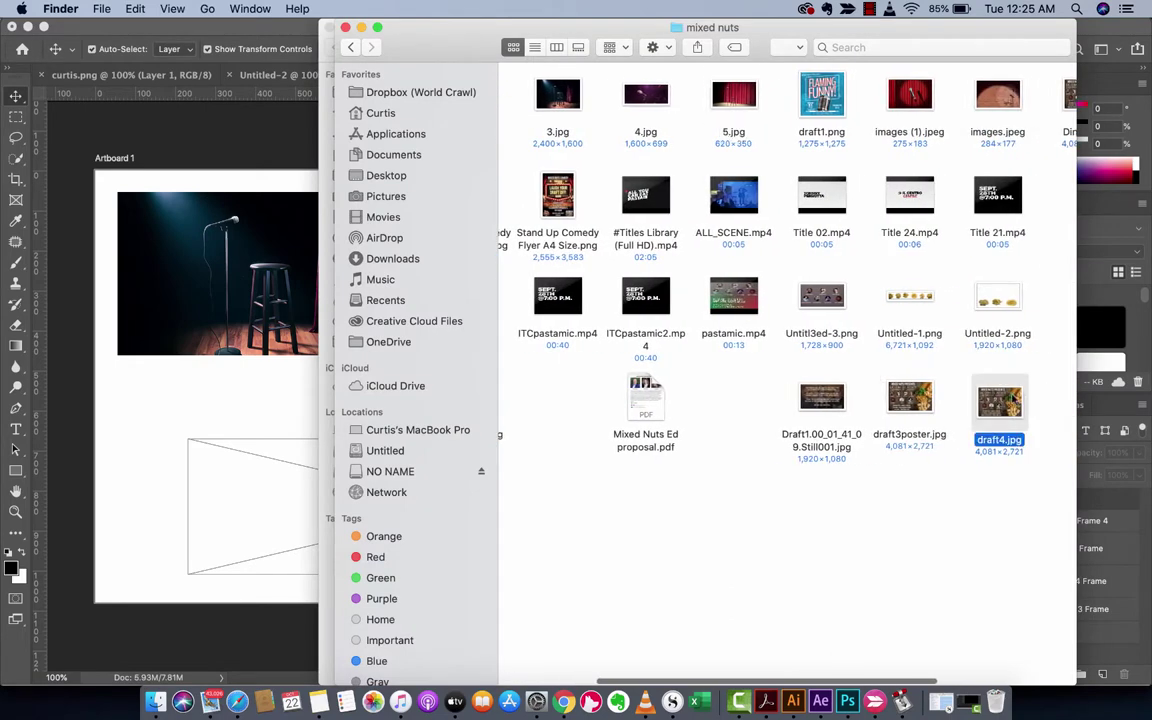
left_click(822, 296)
left_click_drag(817, 291, 468, 484)
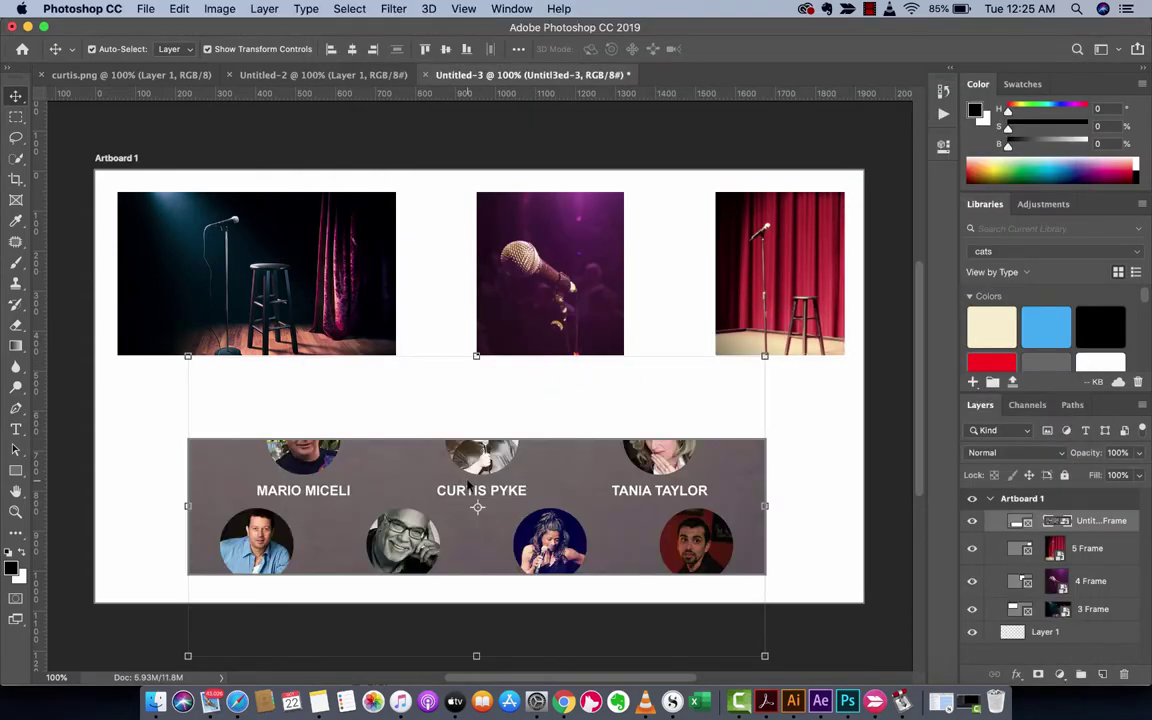
key("super+0")
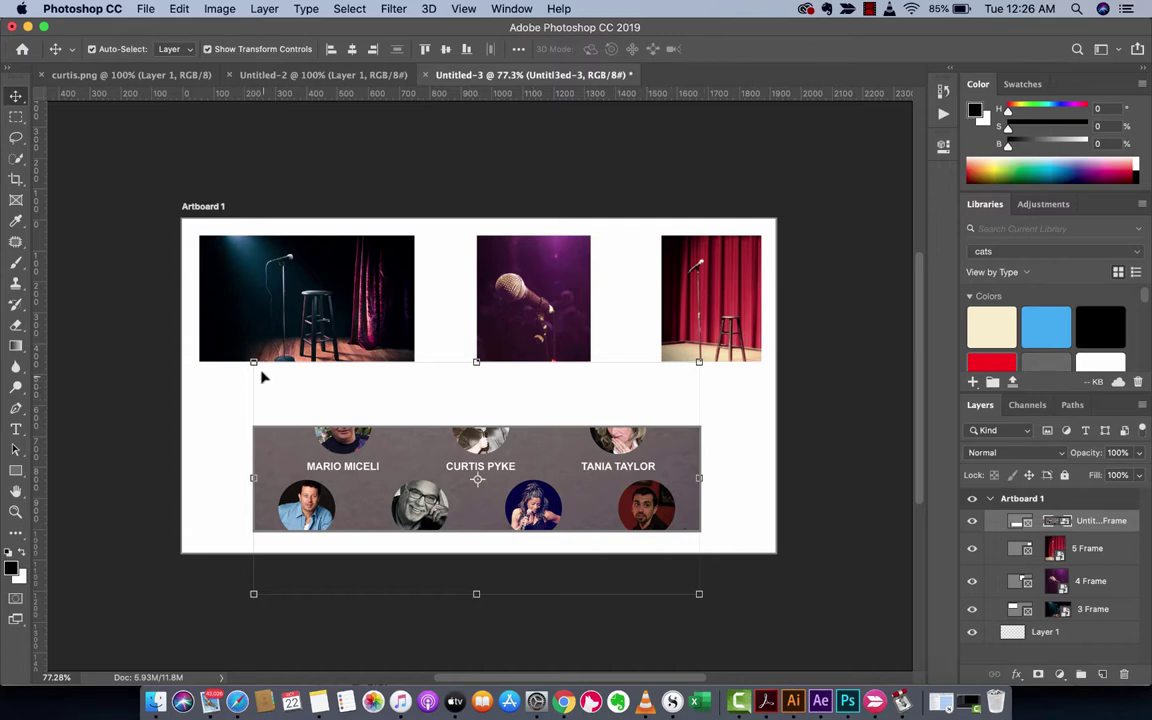
- Resize and reposition the cast banner to fit the bottom frame, nudging it up slightly
left_click_drag(254, 362, 378, 432)
left_click_drag(411, 493, 312, 490)
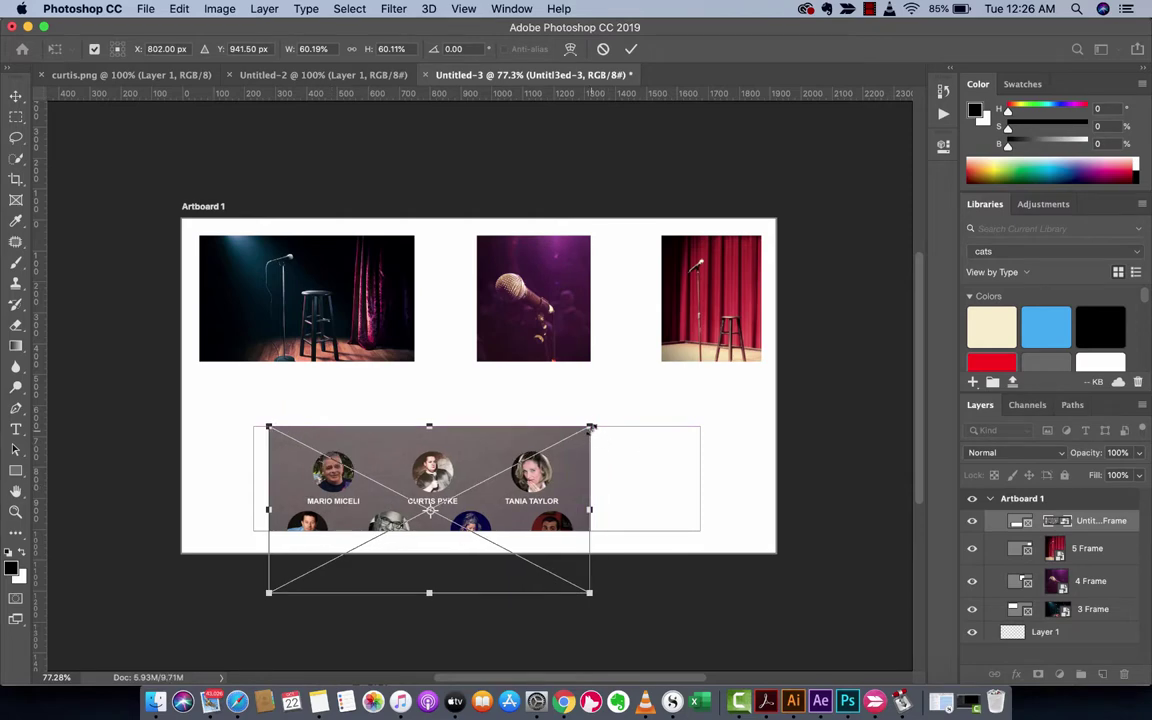
left_click_drag(590, 427, 540, 514)
key("Up")
key("Up")
key("Up")
key("Up")
key("Up")
key("Up")
key("Up")
key("Up")
key("Up")
key("Up")
key("Up")
key("Up")
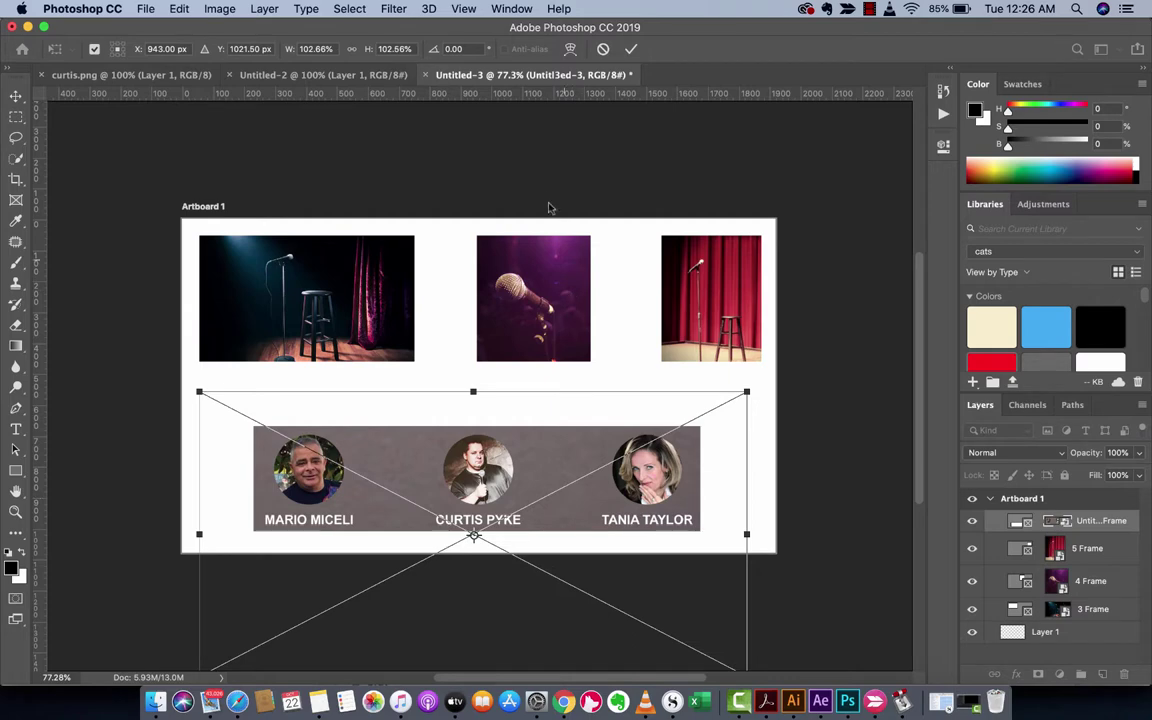
key("Return")
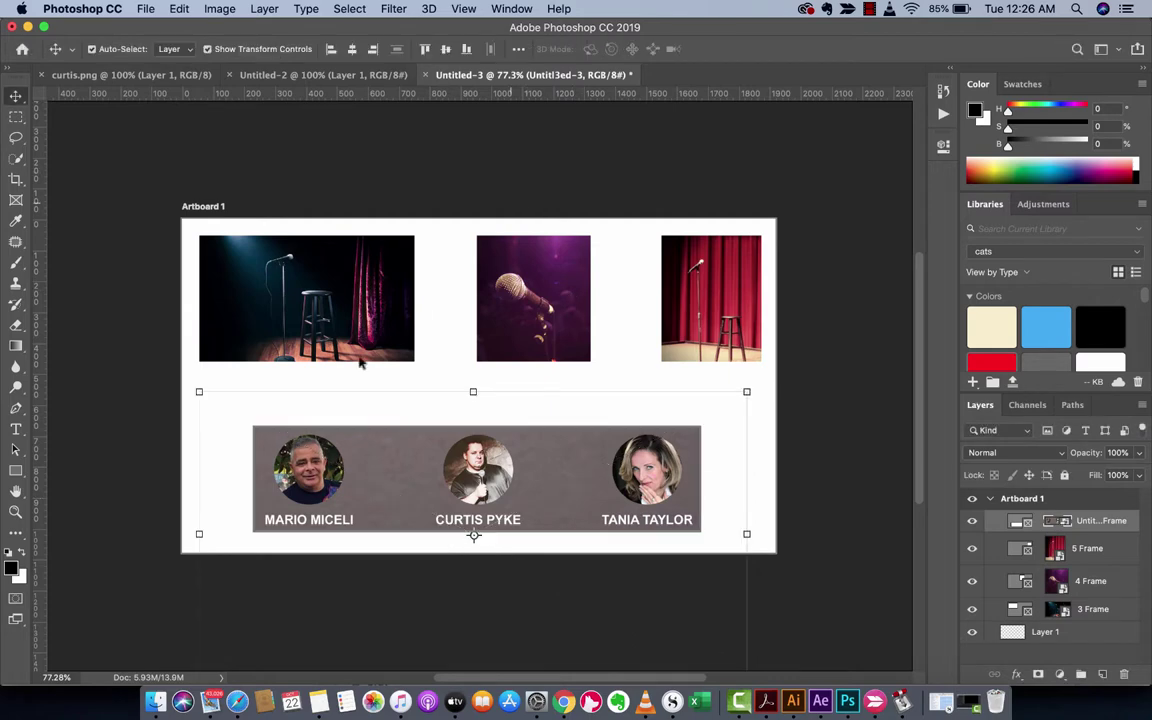
left_click(16, 199)
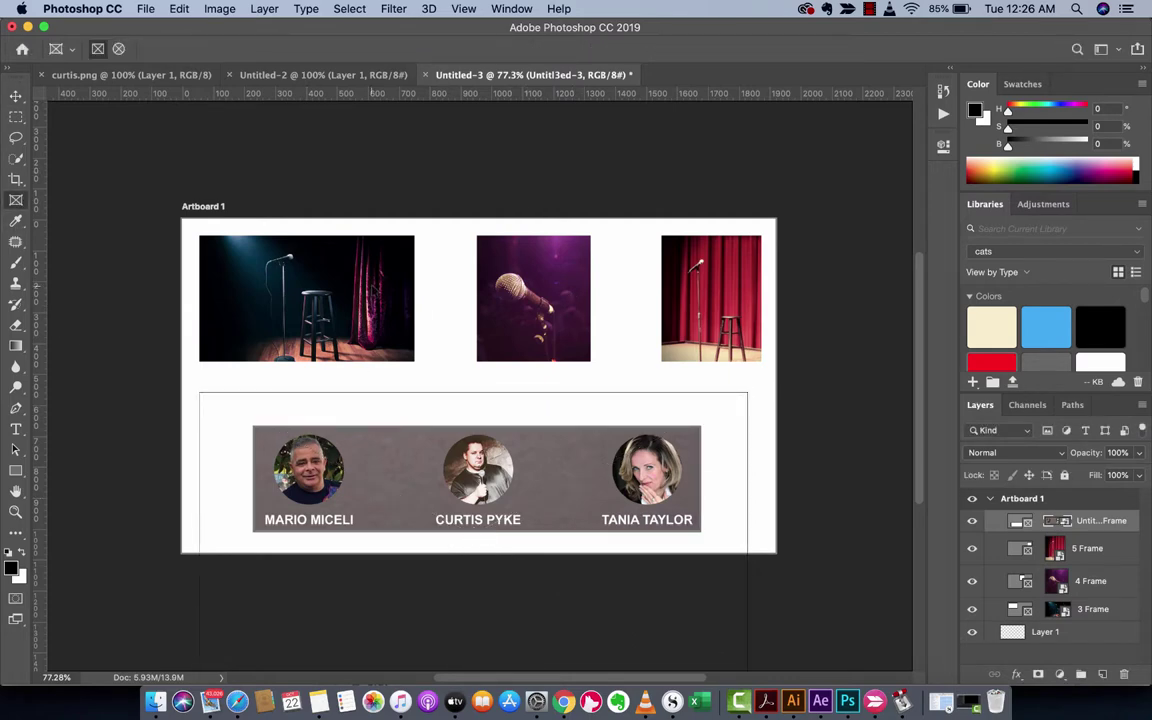
left_click(140, 208)
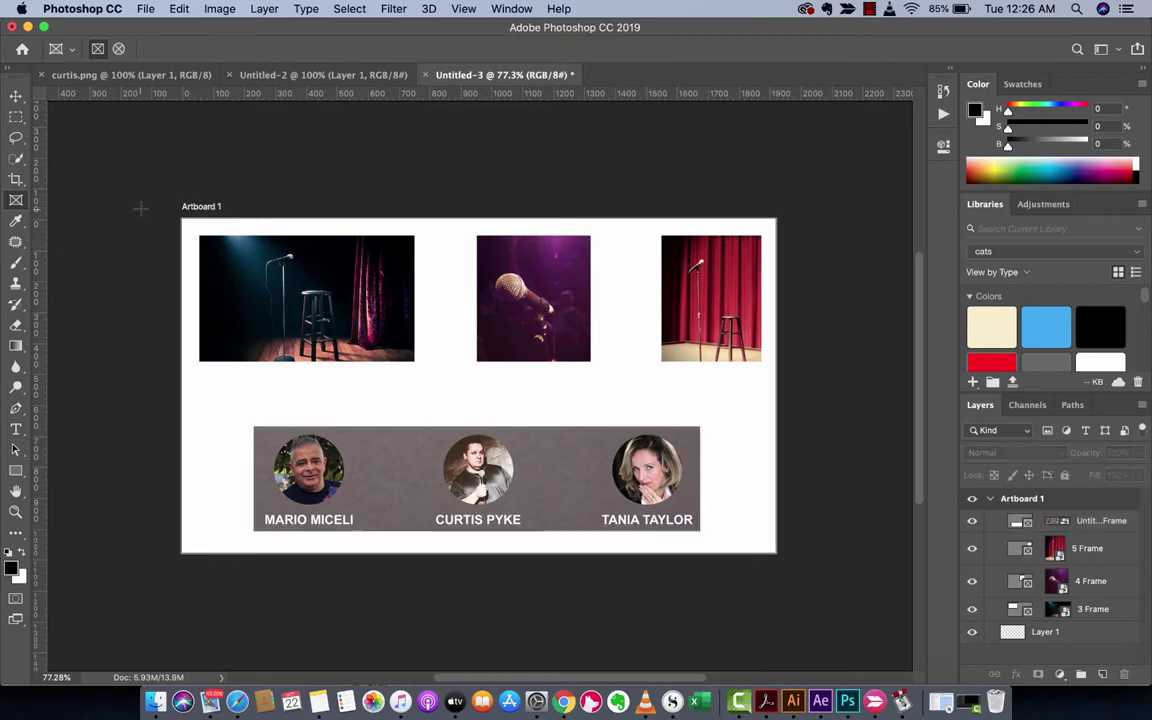